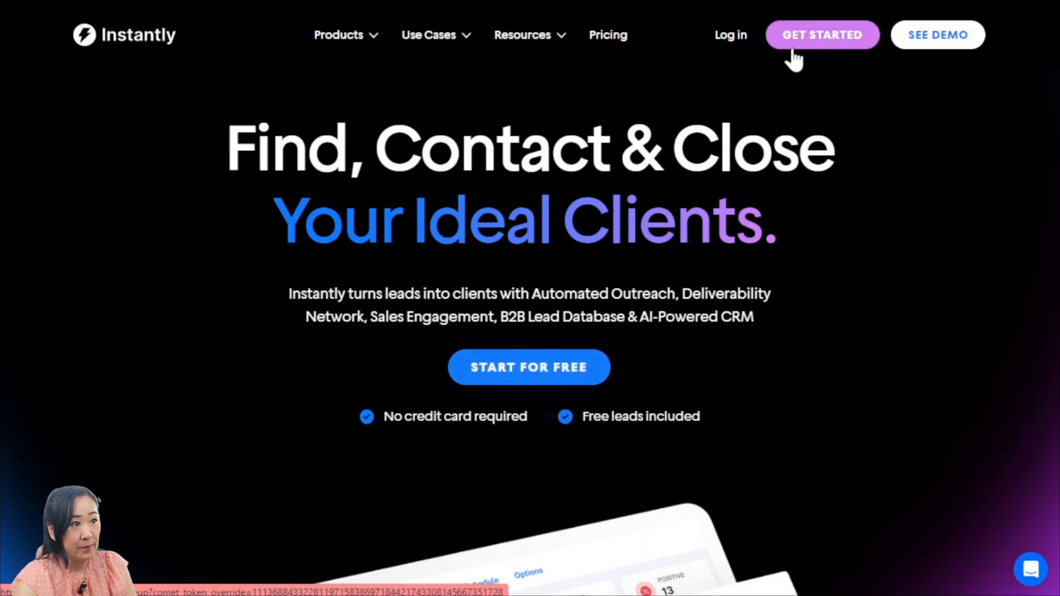
Log in to the Instantly account and review the warmup counts and health scores of the connected email accounts
{"action": "left_click", "coordinate": [732, 36]}
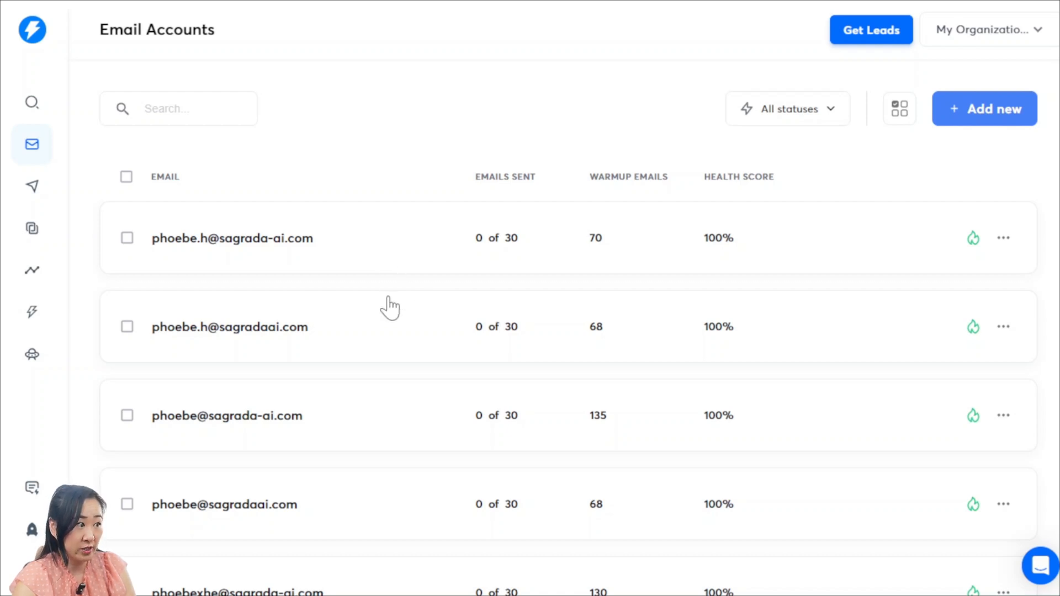
{"action": "scroll", "coordinate": [390, 308], "scroll_direction": "down", "scroll_amount": 2}
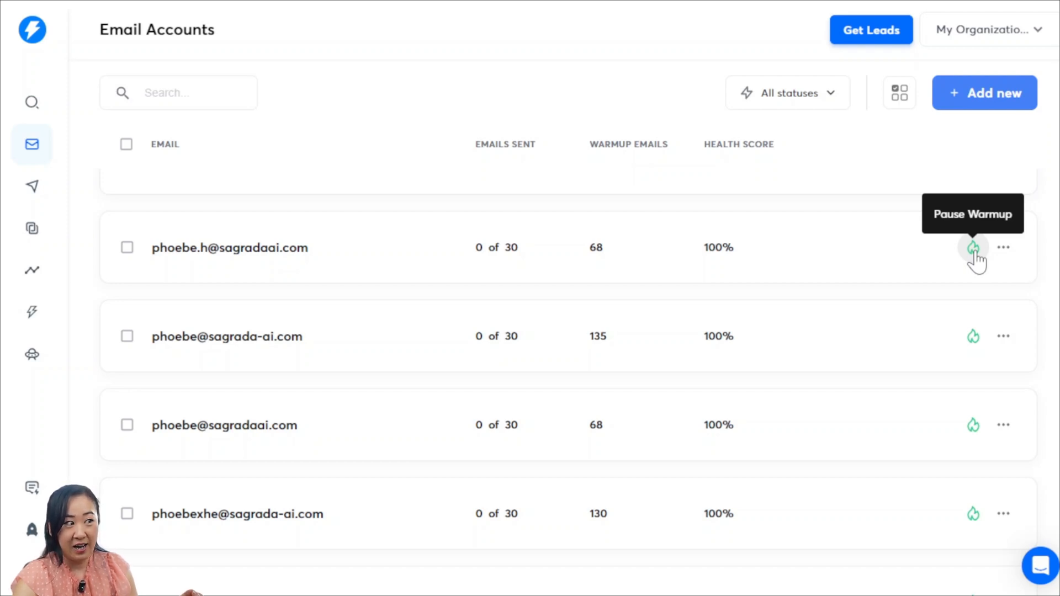
{"action": "left_click", "coordinate": [1041, 568]}
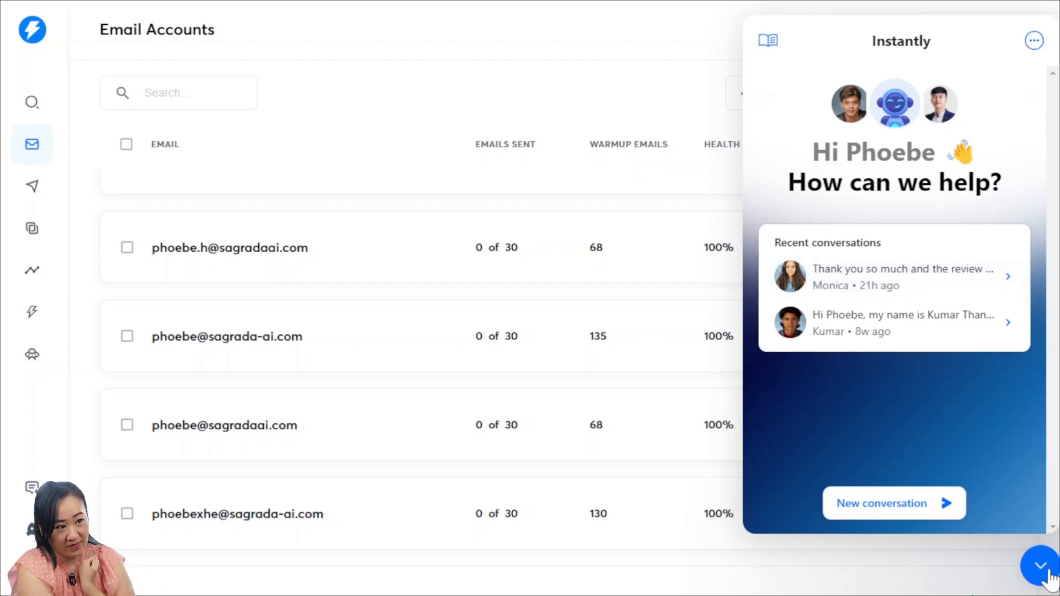
{"action": "left_click", "coordinate": [1040, 565]}
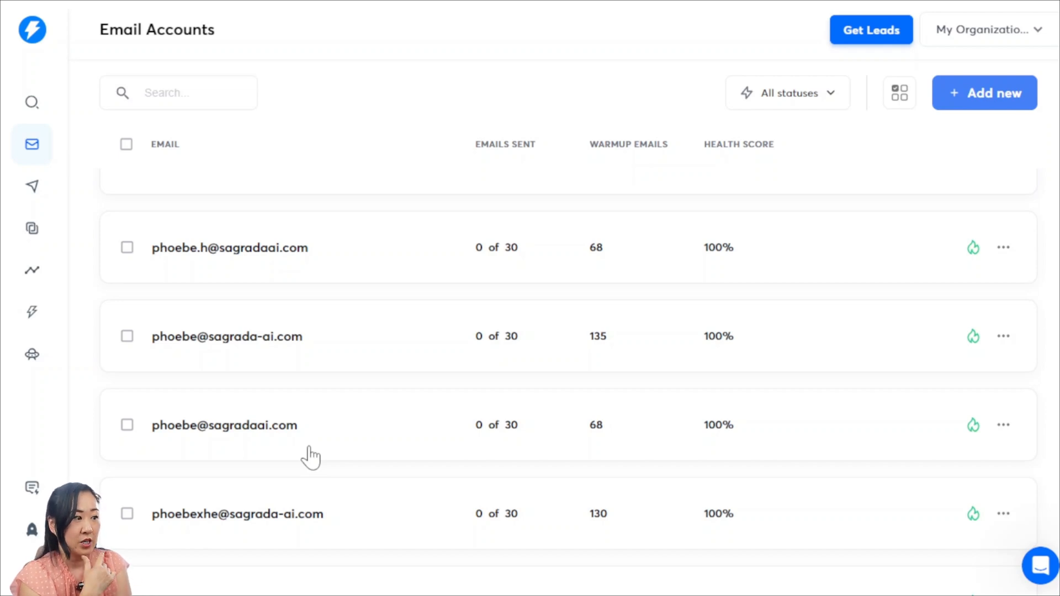
{"action": "scroll", "coordinate": [311, 457], "scroll_direction": "down", "scroll_amount": 1}
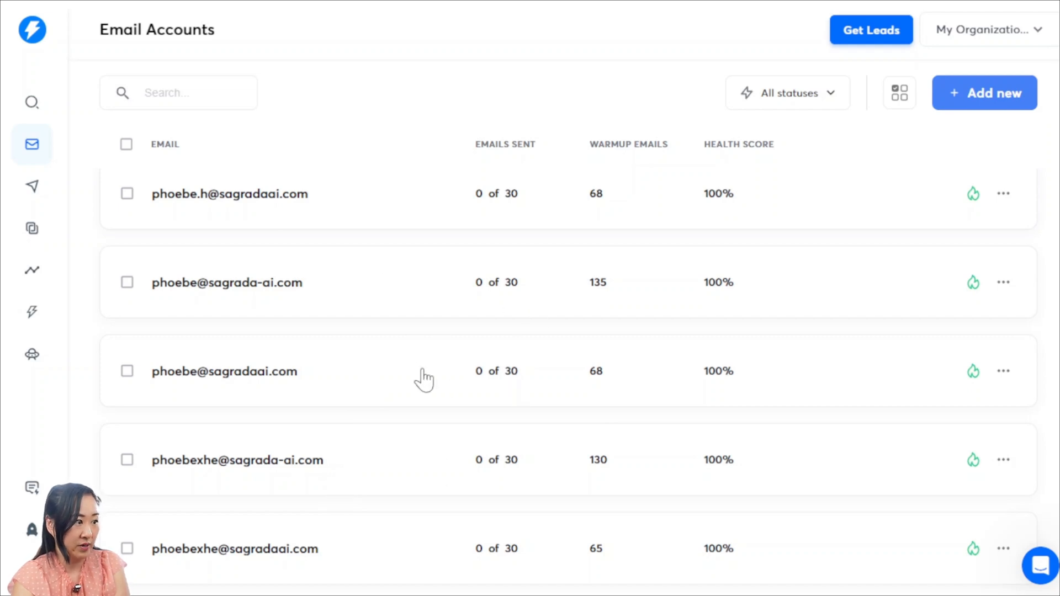
{"action": "scroll", "coordinate": [423, 373], "scroll_direction": "up", "scroll_amount": 1}
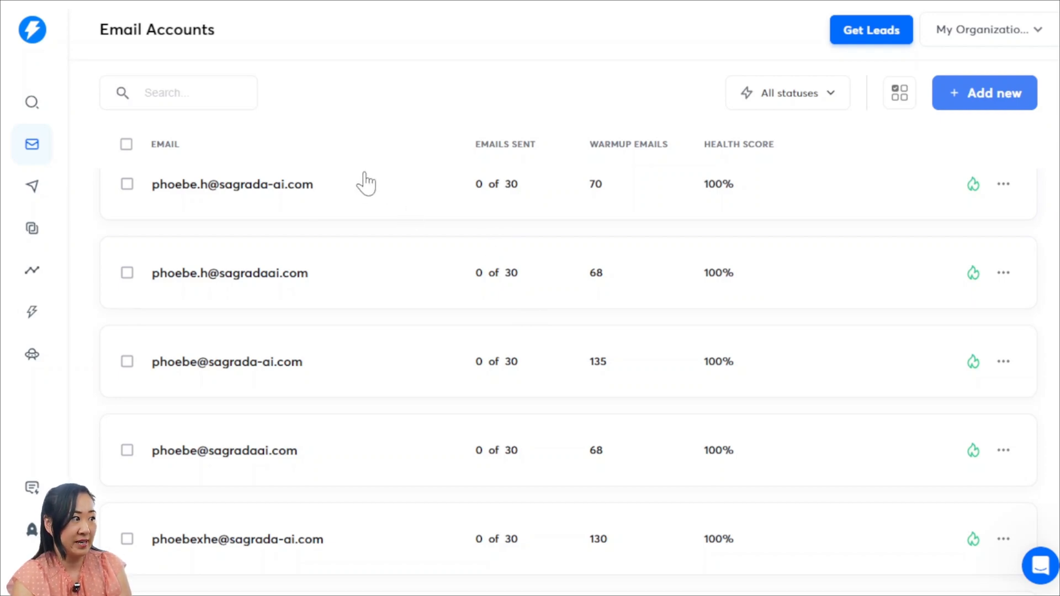
Create a new campaign named My Campaign
{"action": "left_click", "coordinate": [34, 195]}
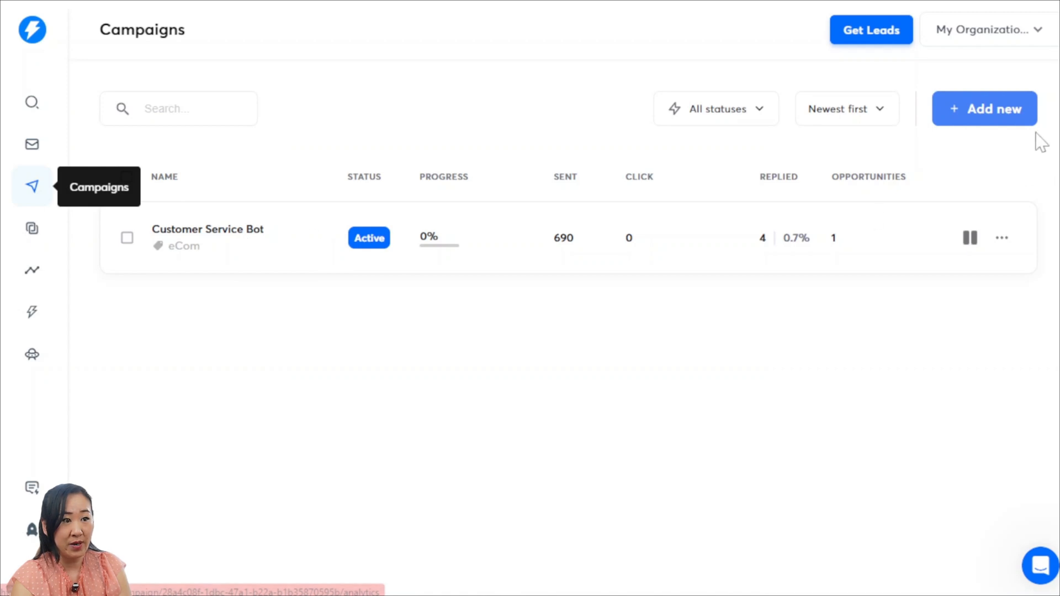
{"action": "left_click", "coordinate": [996, 118]}
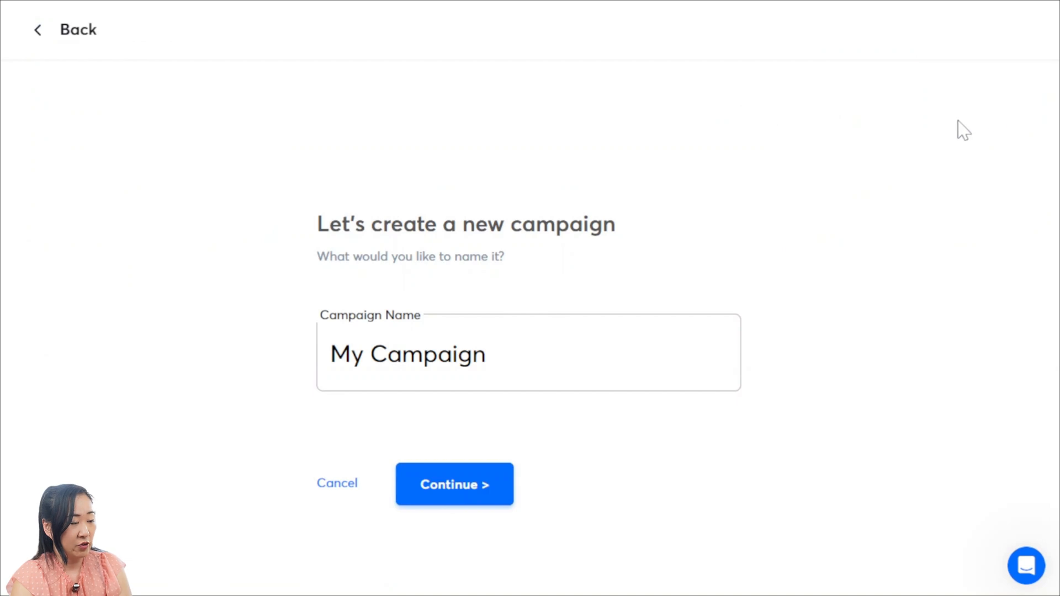
{"action": "left_click", "coordinate": [473, 491]}
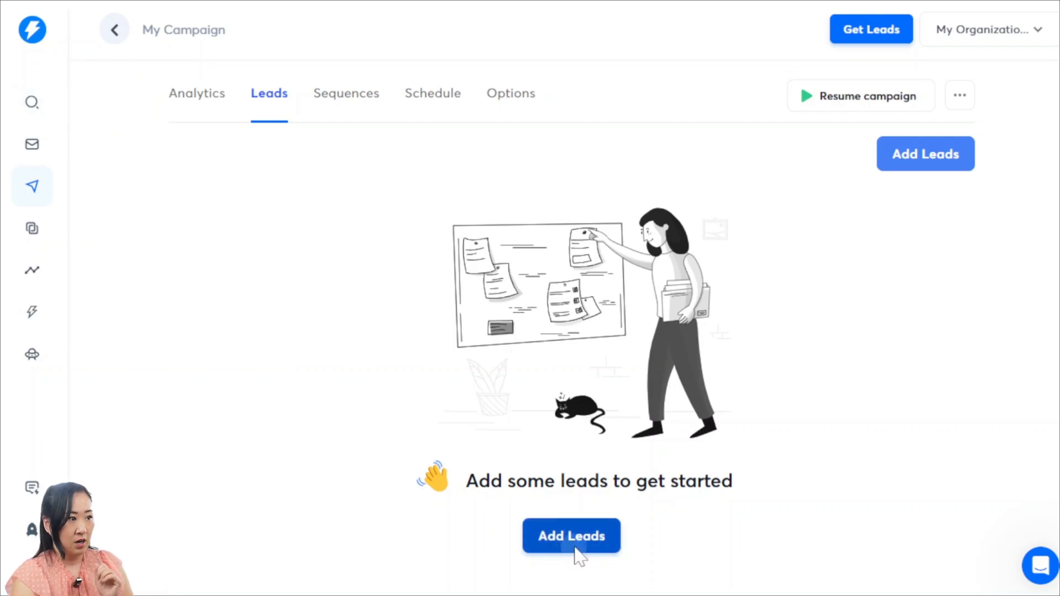
Add leads to the campaign by uploading the CSV file "Shopify Ecom CS Ai Campaign Leads 17.09.2024" from the Desktop
{"action": "left_click", "coordinate": [573, 549]}
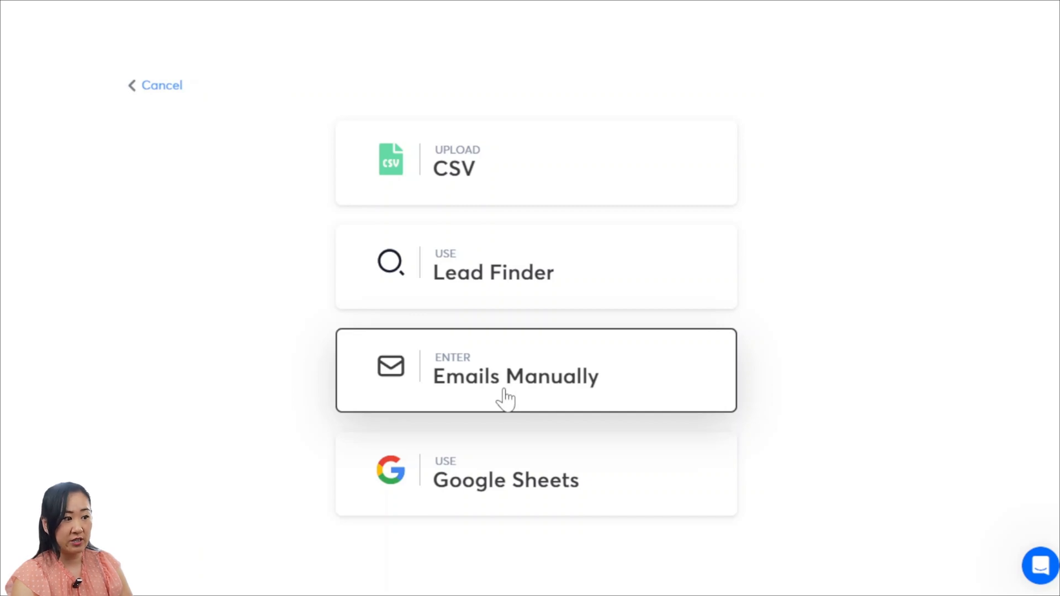
{"action": "left_click", "coordinate": [518, 190]}
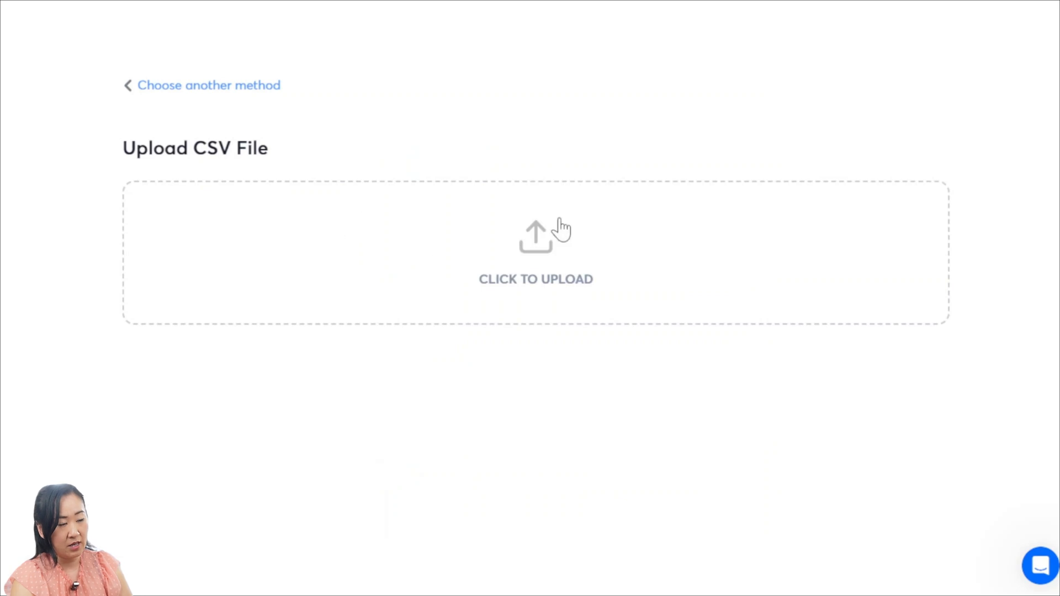
{"action": "left_click", "coordinate": [548, 287]}
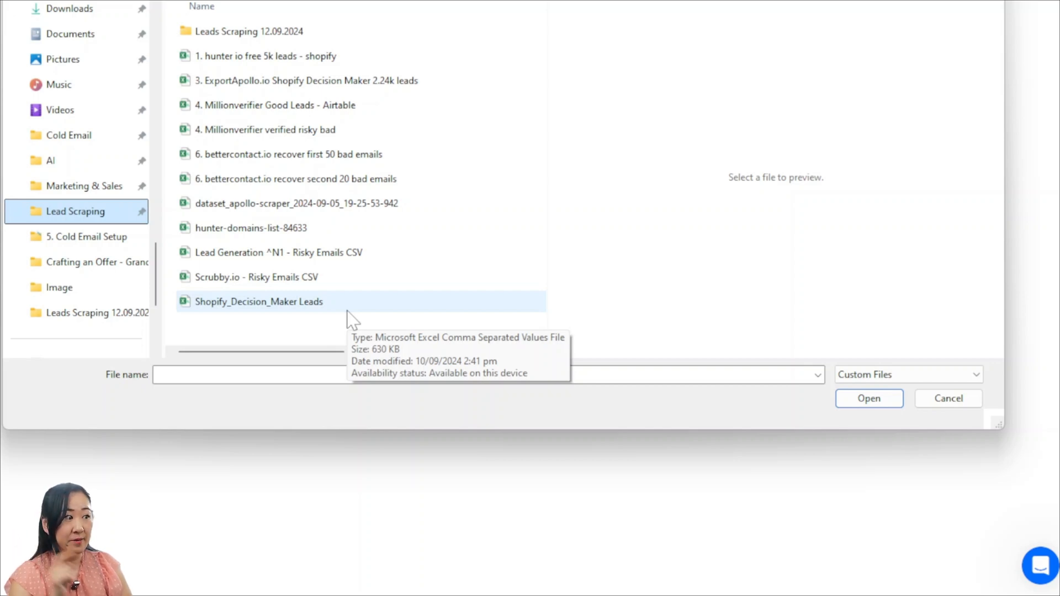
{"action": "scroll", "coordinate": [83, 110], "scroll_direction": "up", "scroll_amount": 2}
{"action": "left_click", "coordinate": [99, 107]}
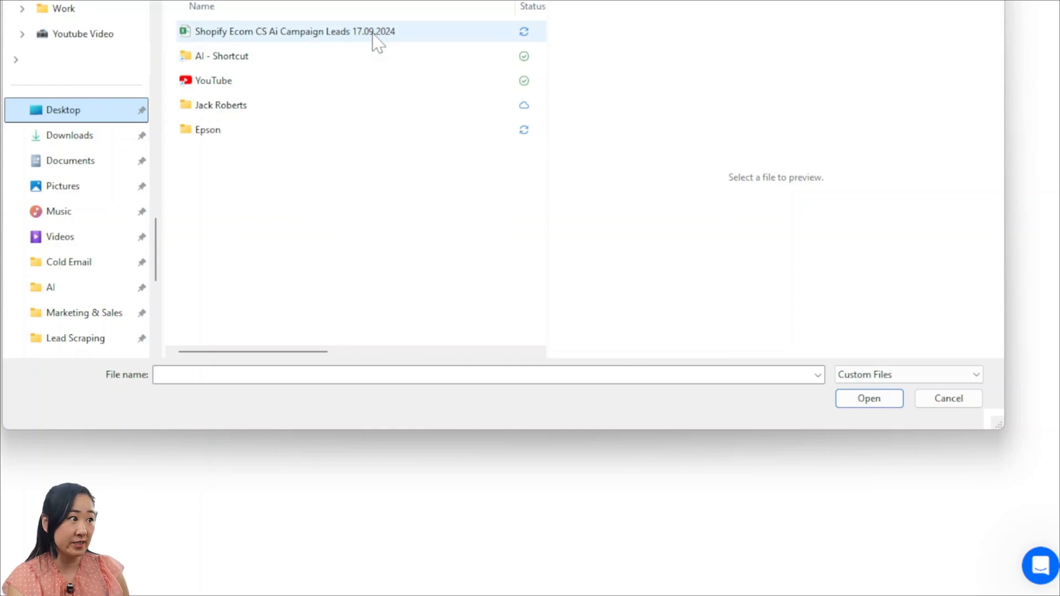
{"action": "left_click", "coordinate": [374, 34]}
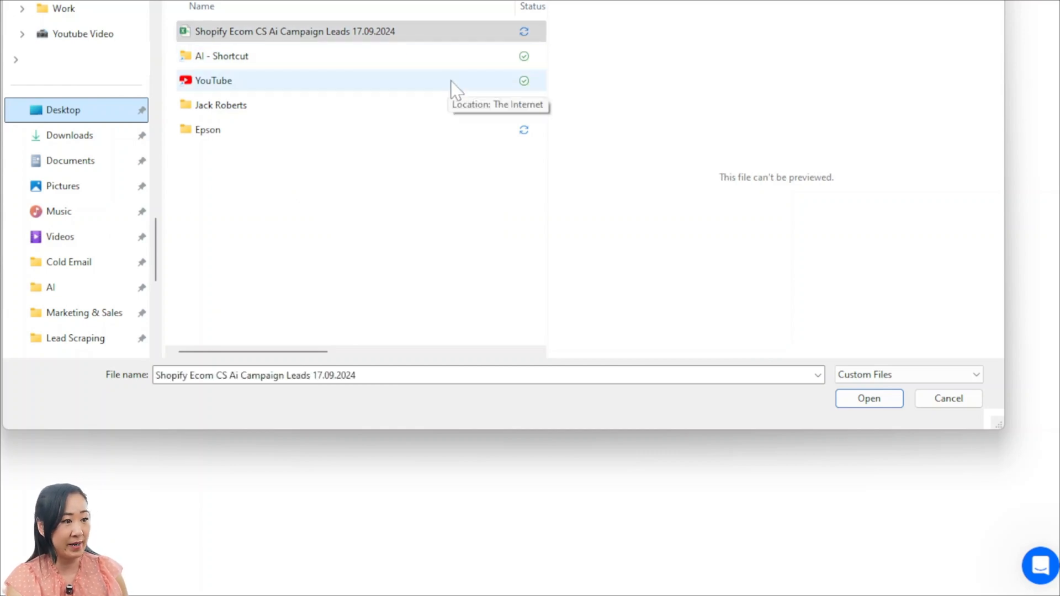
{"action": "left_click", "coordinate": [885, 403]}
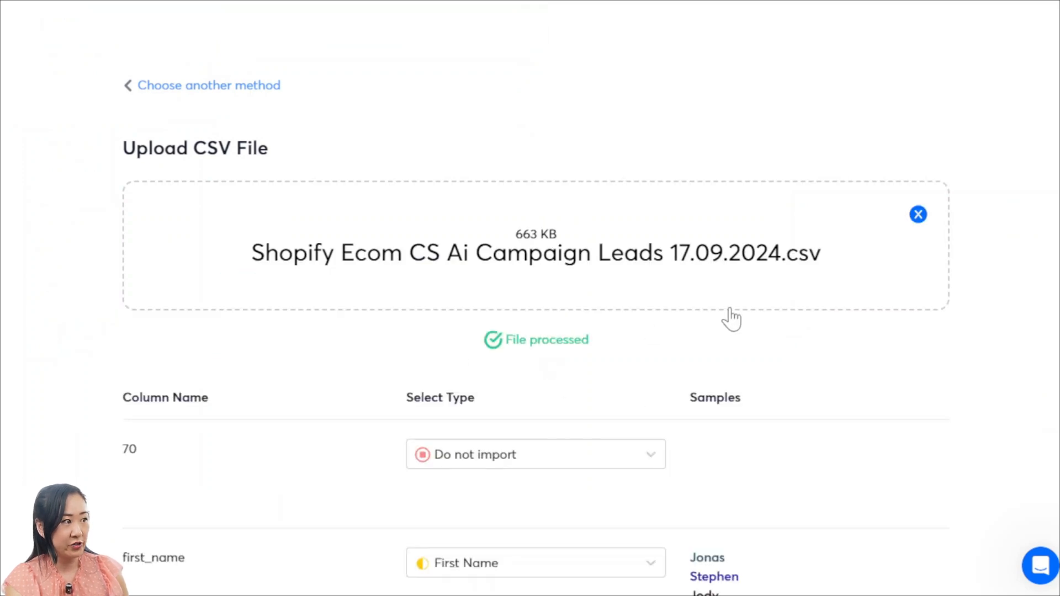
Compare the lead file's column headers in Excel with the import types assigned to the first columns in the upload form
{"action": "scroll", "coordinate": [727, 315], "scroll_direction": "down", "scroll_amount": 4}
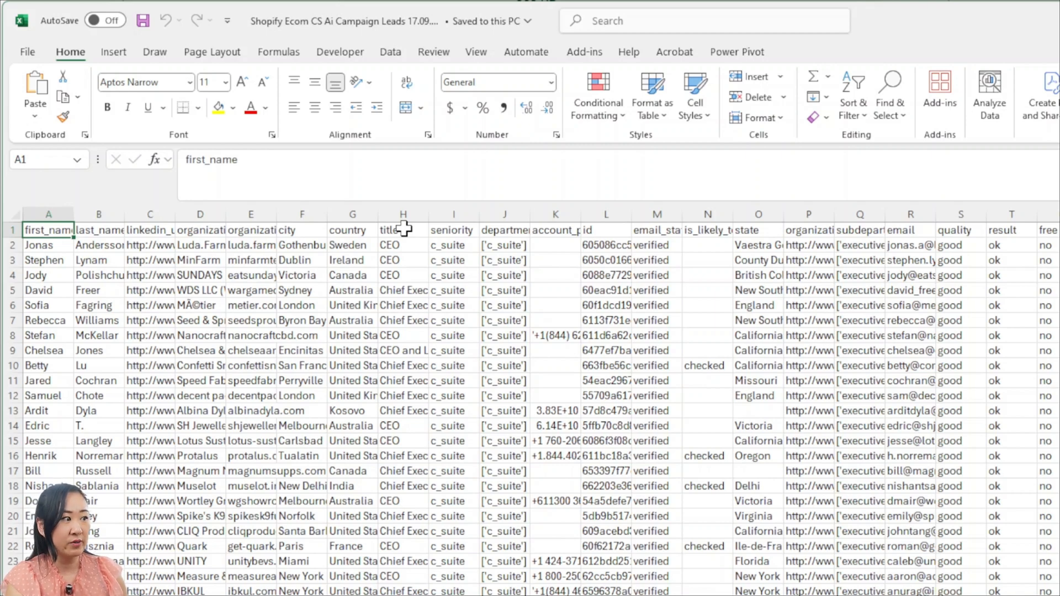
{"action": "left_click", "coordinate": [491, 395]}
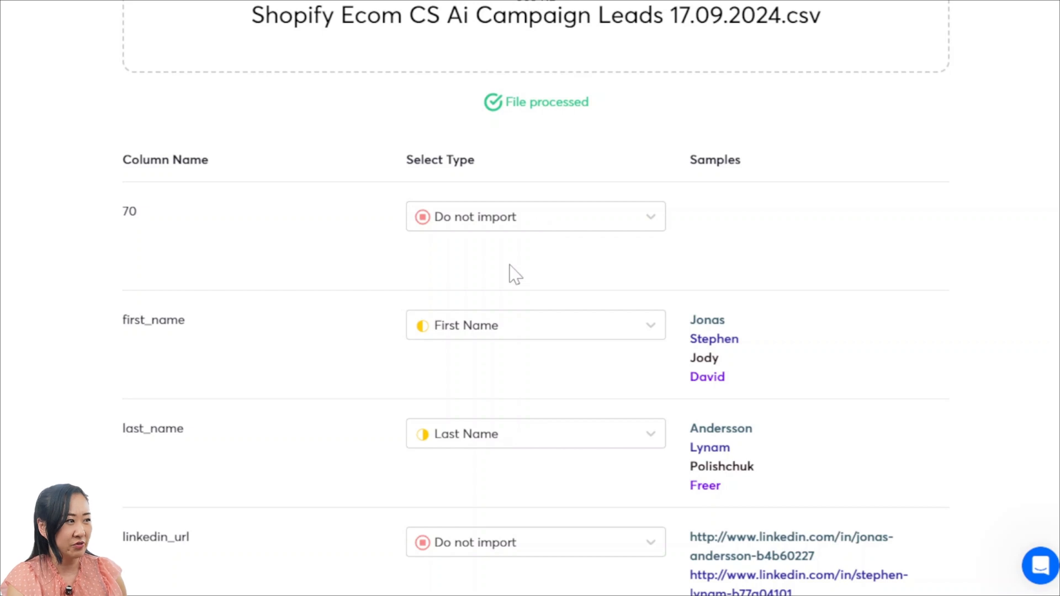
{"action": "scroll", "coordinate": [570, 267], "scroll_direction": "down", "scroll_amount": 3}
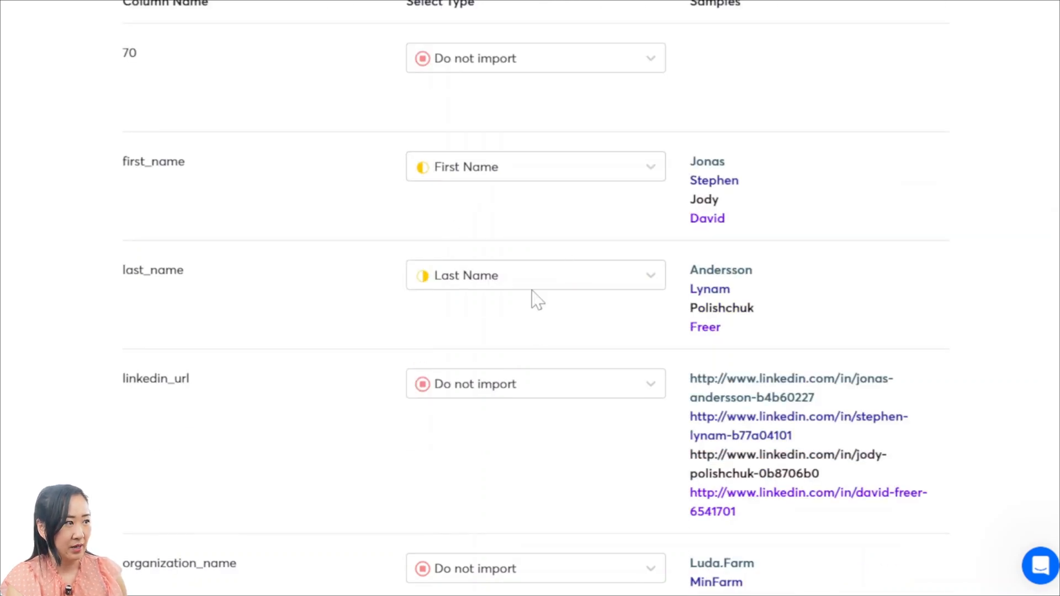
{"action": "scroll", "coordinate": [625, 316], "scroll_direction": "down", "scroll_amount": 4}
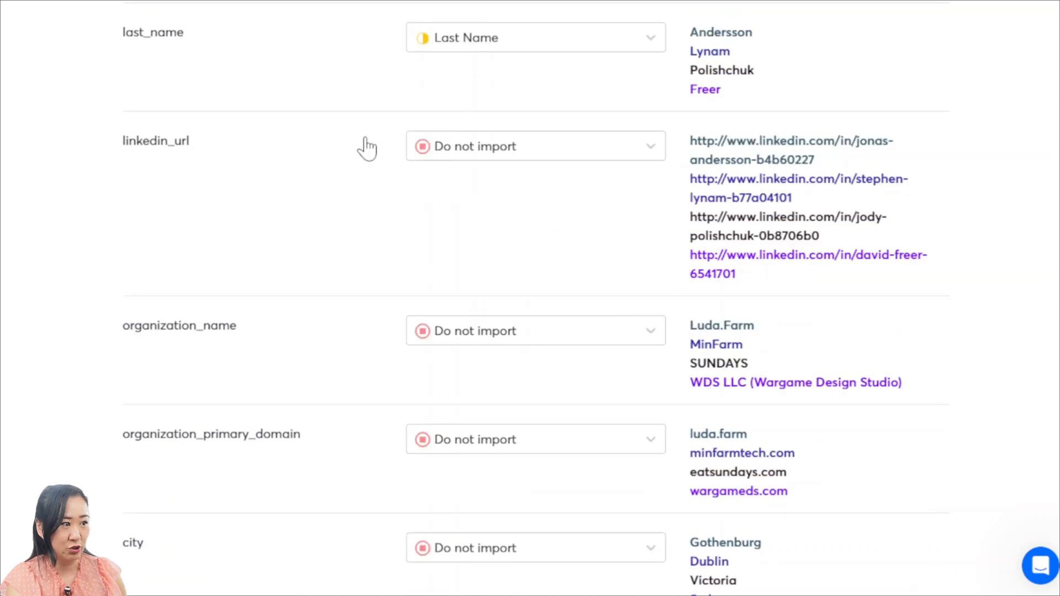
{"action": "scroll", "coordinate": [539, 382], "scroll_direction": "down", "scroll_amount": 3}
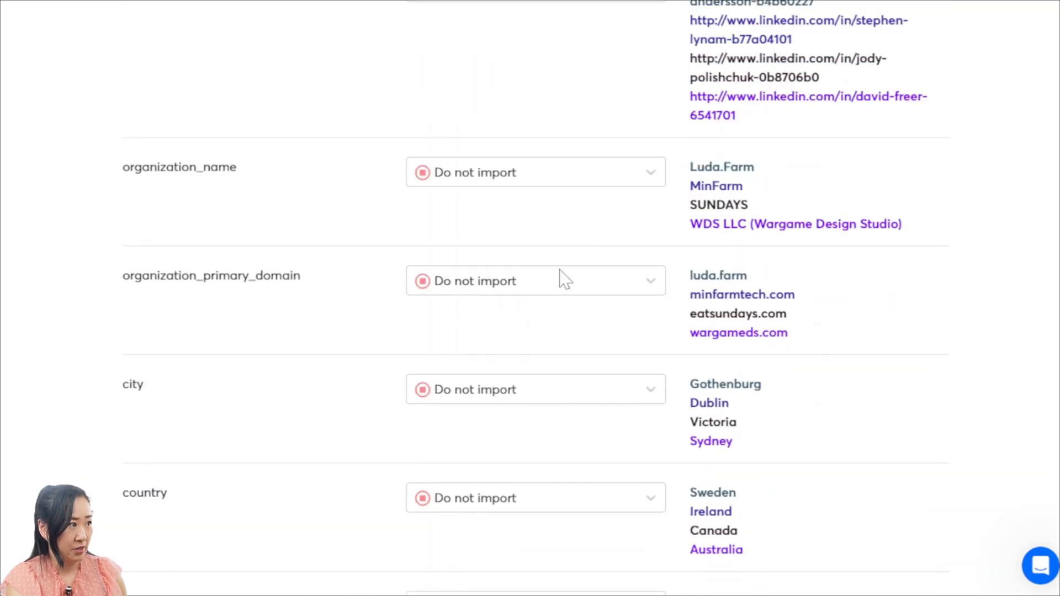
{"action": "scroll", "coordinate": [471, 390], "scroll_direction": "down", "scroll_amount": 3}
{"action": "scroll", "coordinate": [472, 388], "scroll_direction": "up", "scroll_amount": 4}
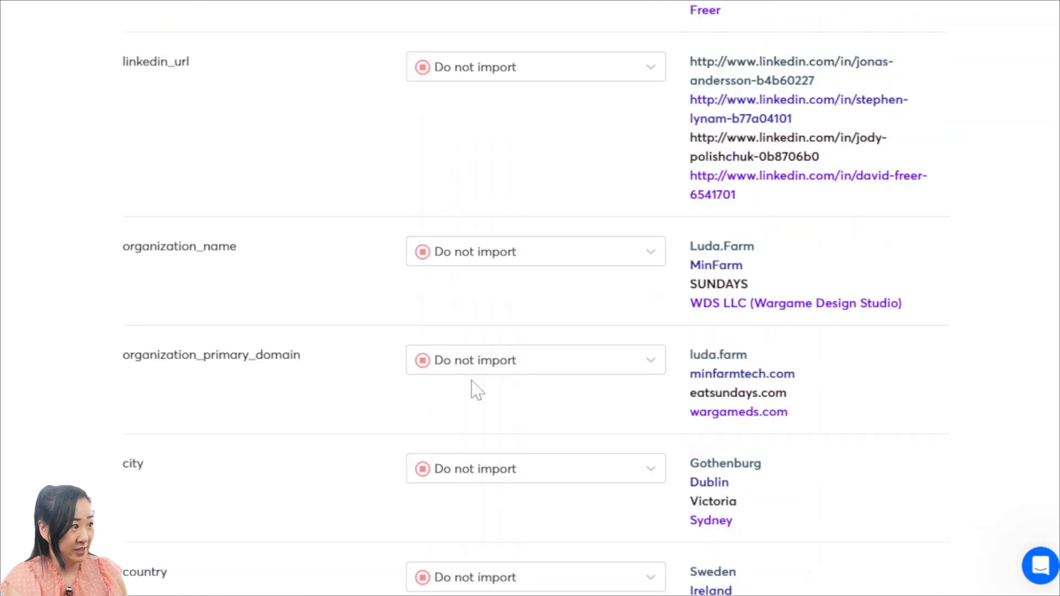
Map the organization_name column to Company Name
{"action": "left_click_drag", "start_coordinate": [115, 252], "coordinate": [320, 265]}
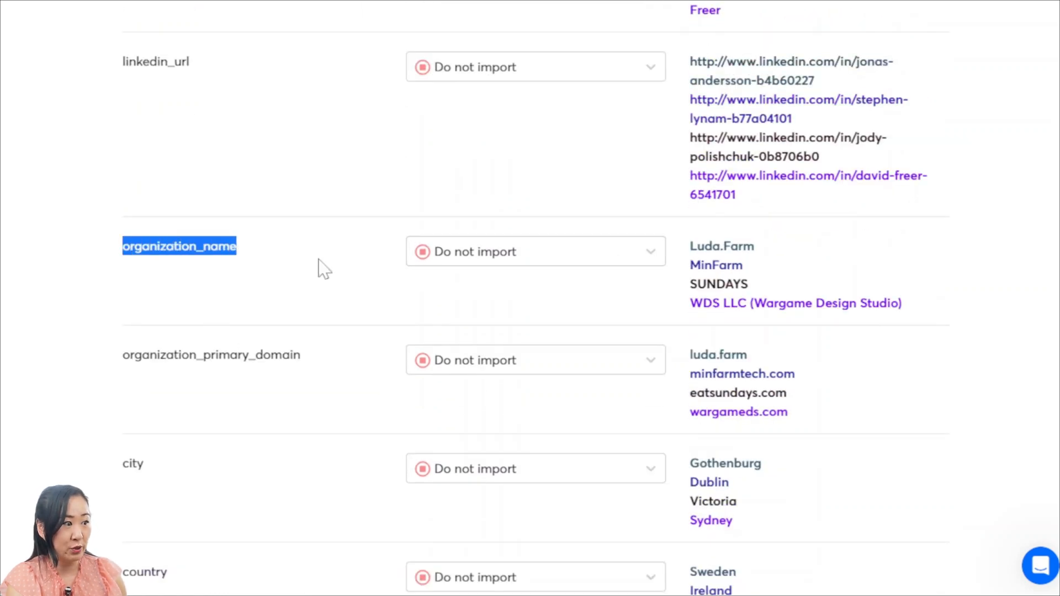
{"action": "left_click", "coordinate": [556, 260]}
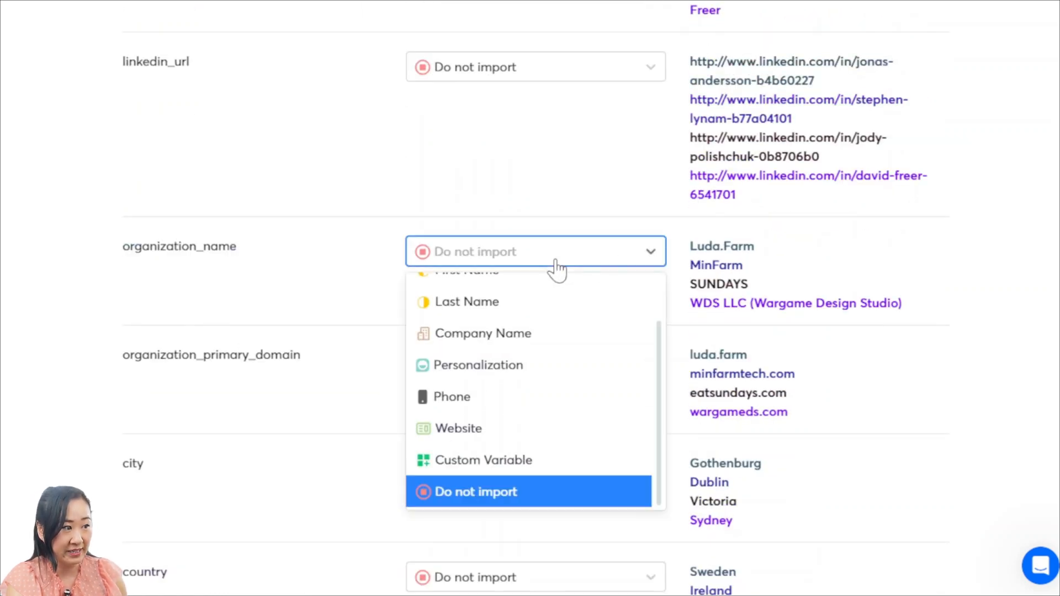
{"action": "left_click", "coordinate": [564, 333]}
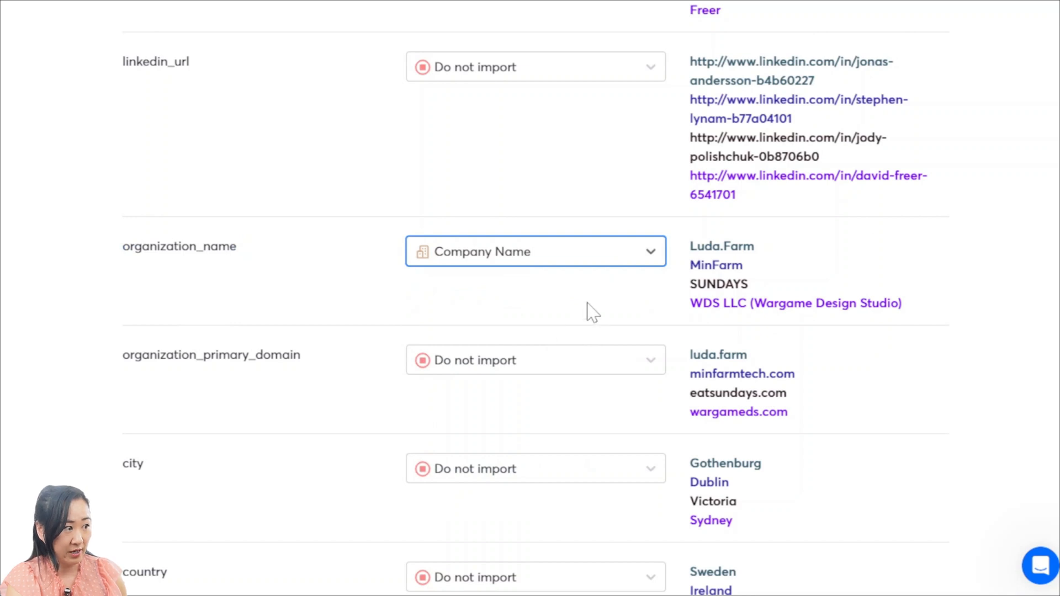
Map the organization_primary_domain column to Website
{"action": "left_click", "coordinate": [291, 373]}
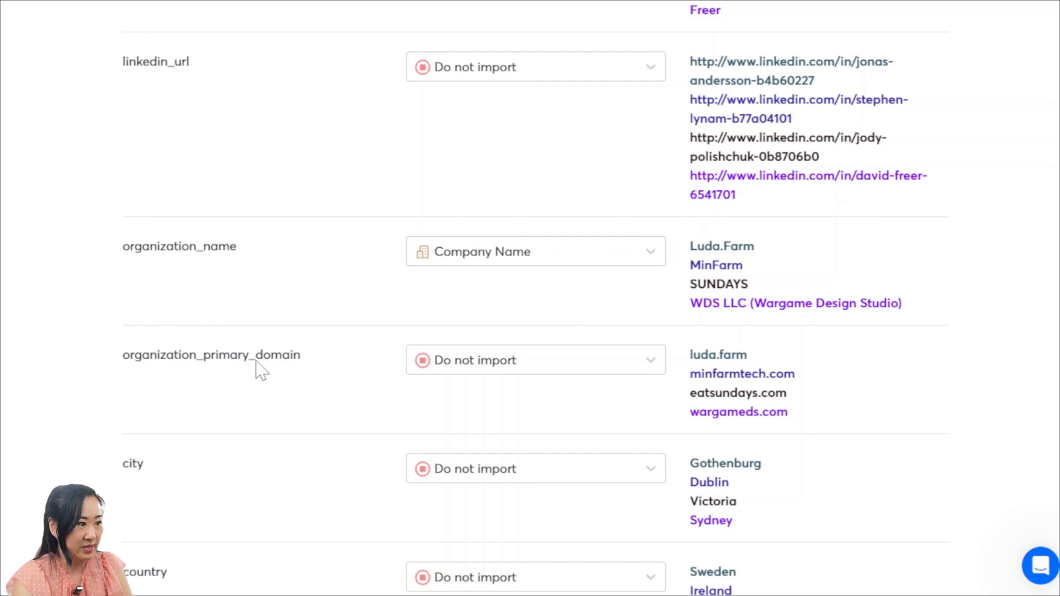
{"action": "left_click", "coordinate": [626, 358]}
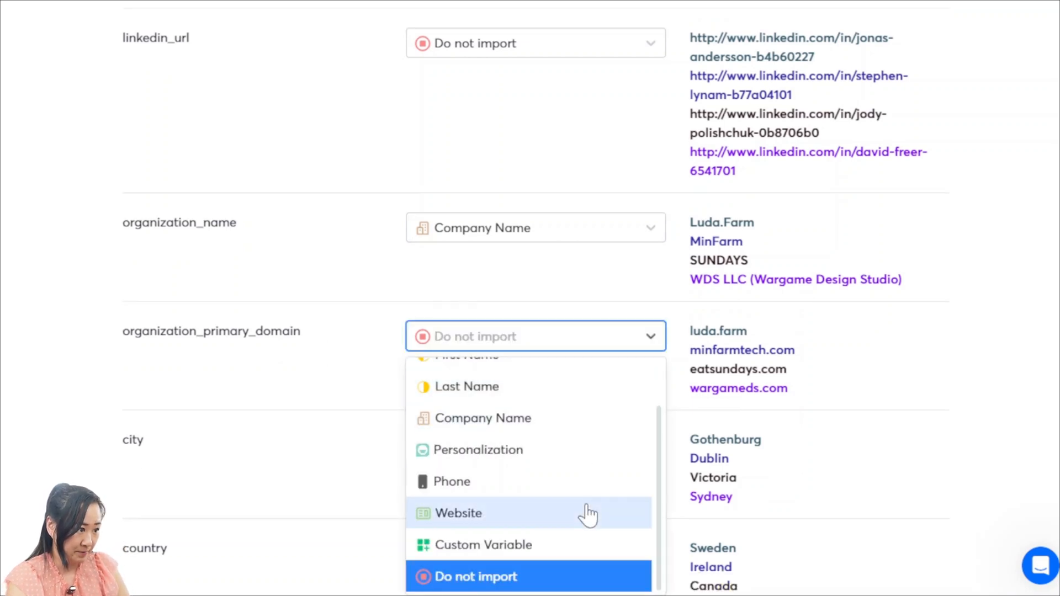
{"action": "left_click", "coordinate": [521, 514]}
{"action": "left_click", "coordinate": [354, 420]}
Review the import types from the city column onward and check the type options of the email_status column
{"action": "scroll", "coordinate": [354, 419], "scroll_direction": "down", "scroll_amount": 1}
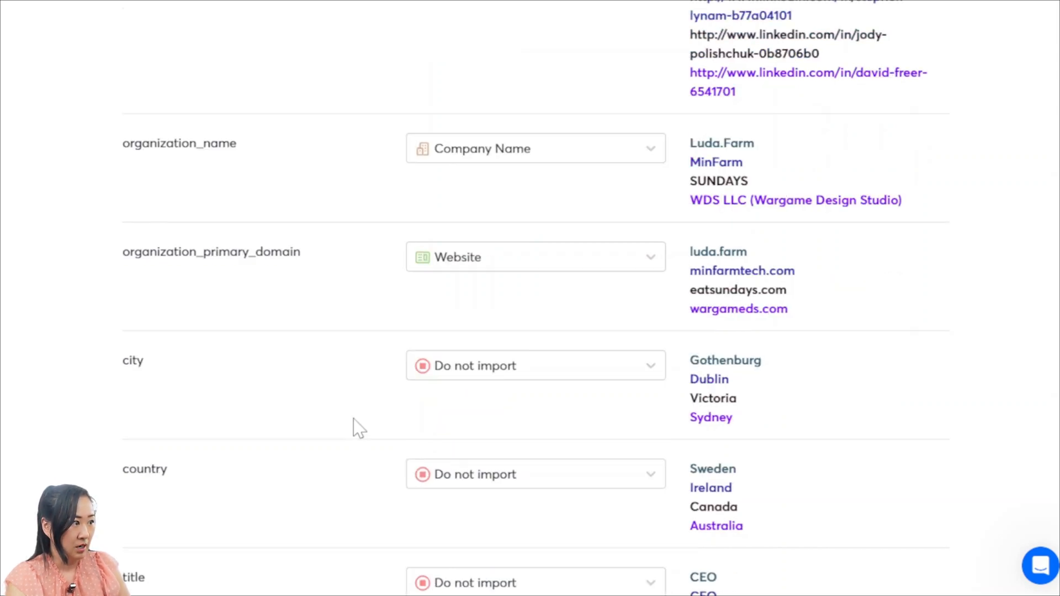
{"action": "scroll", "coordinate": [334, 437], "scroll_direction": "down", "scroll_amount": 3}
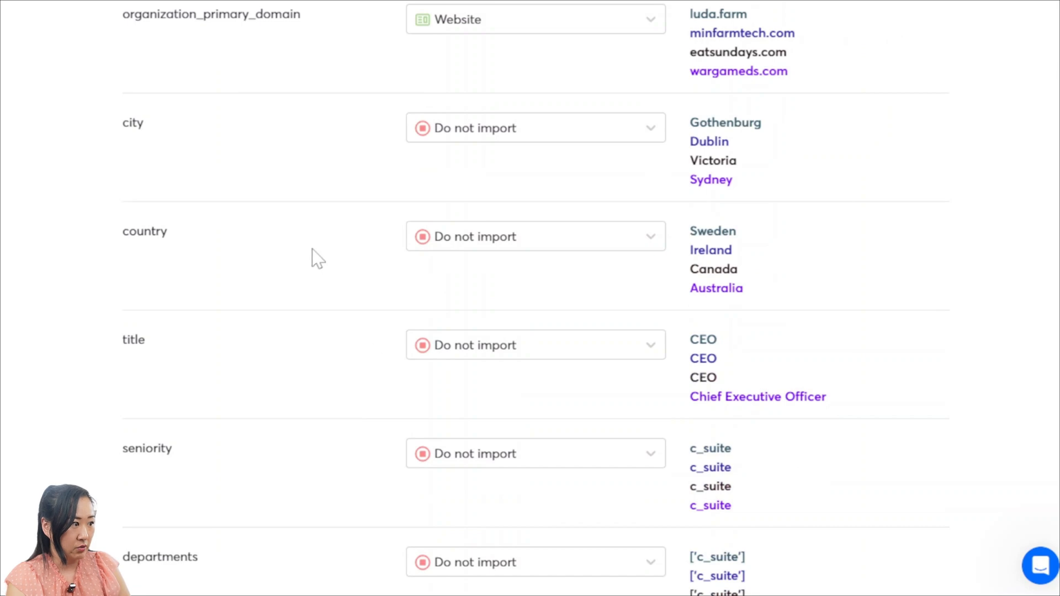
{"action": "scroll", "coordinate": [276, 397], "scroll_direction": "down", "scroll_amount": 2}
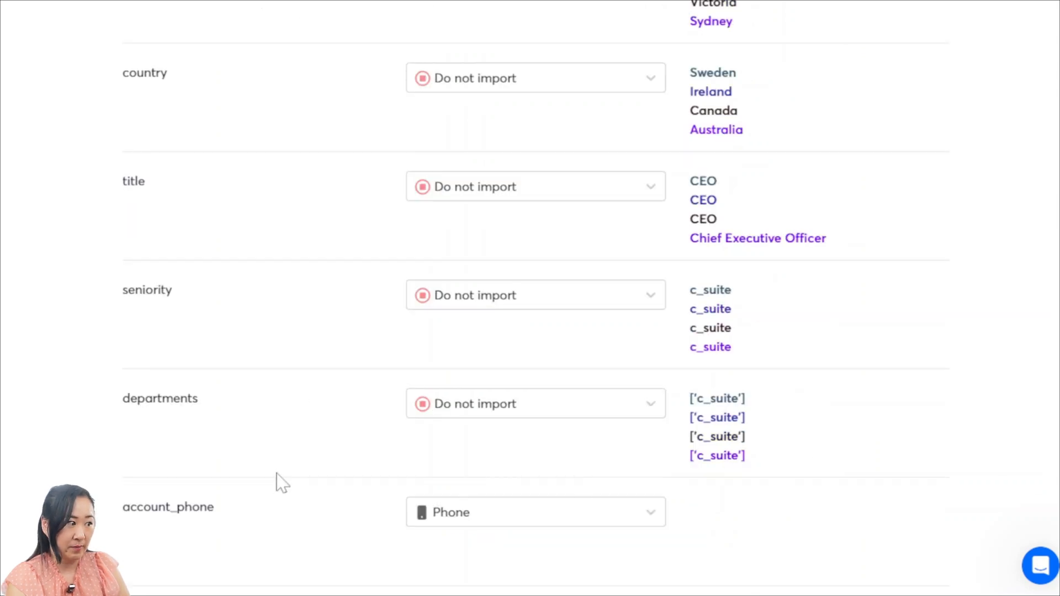
{"action": "scroll", "coordinate": [276, 476], "scroll_direction": "down", "scroll_amount": 1}
{"action": "scroll", "coordinate": [492, 488], "scroll_direction": "down", "scroll_amount": 2}
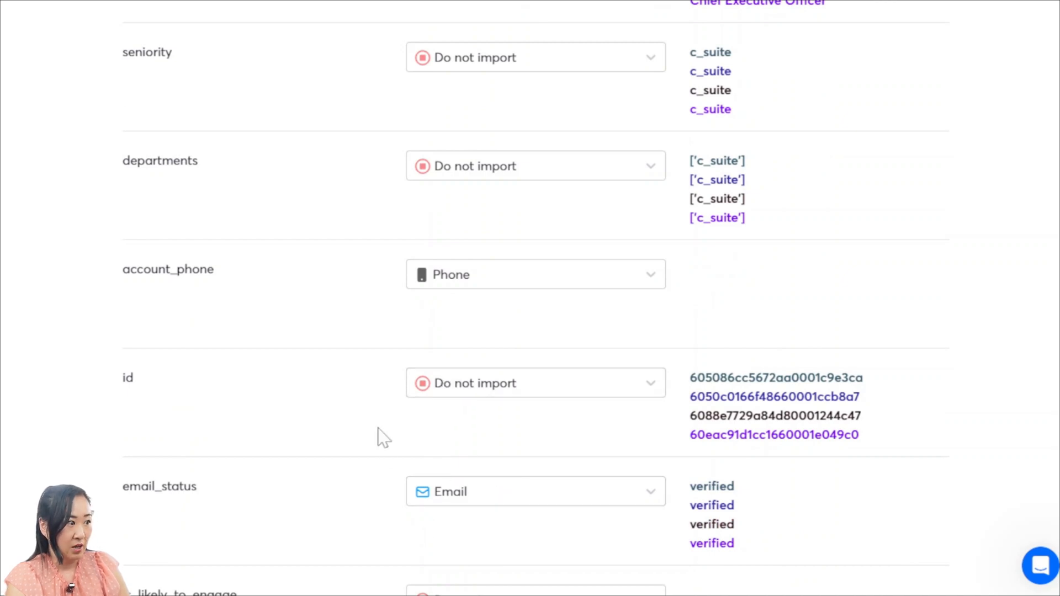
{"action": "scroll", "coordinate": [397, 478], "scroll_direction": "down", "scroll_amount": 2}
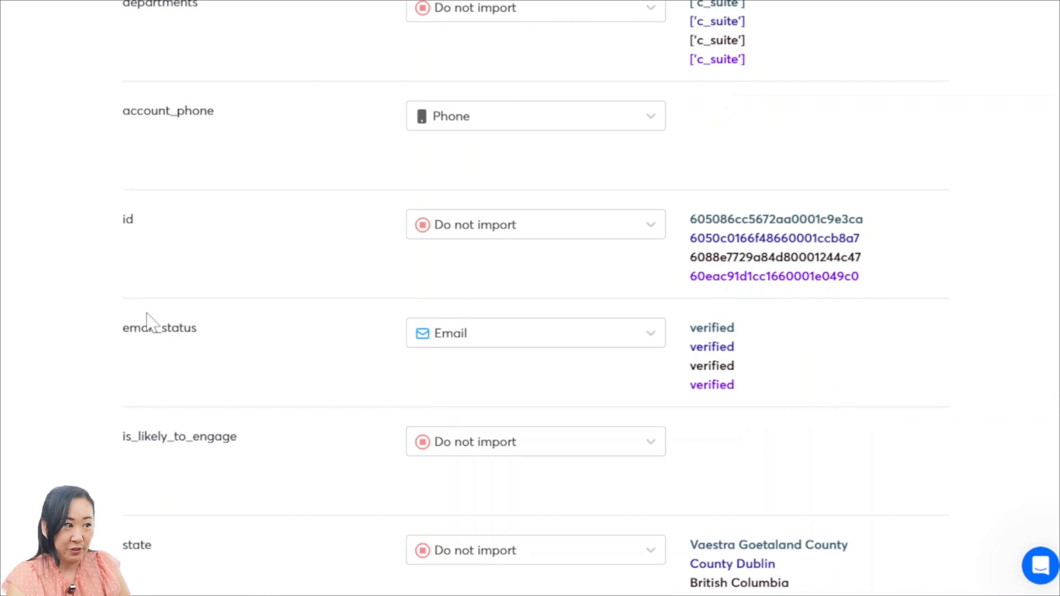
{"action": "left_click_drag", "start_coordinate": [123, 329], "coordinate": [239, 338]}
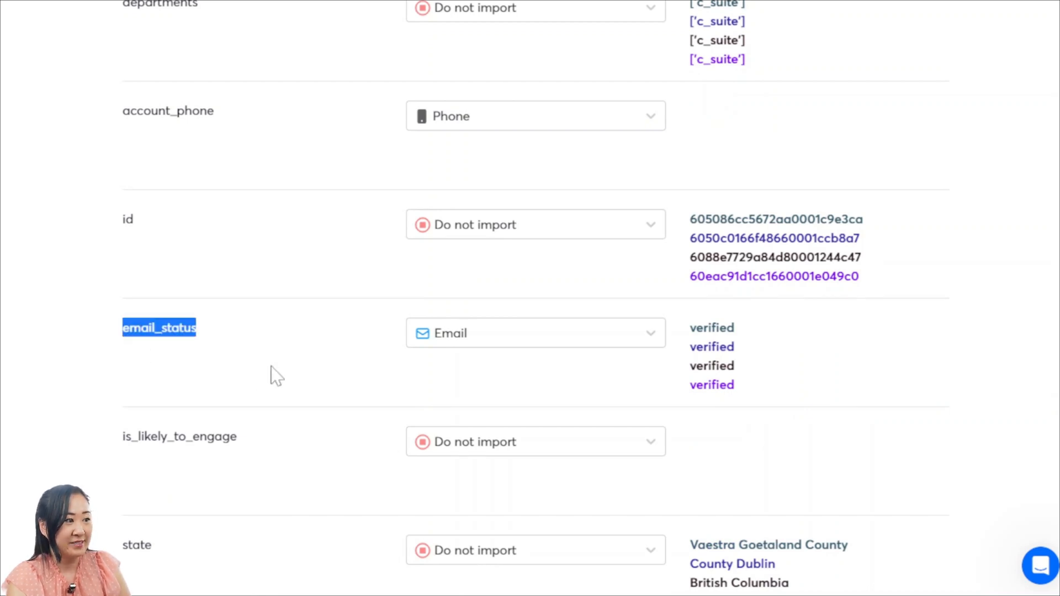
{"action": "left_click", "coordinate": [583, 342]}
{"action": "left_click", "coordinate": [577, 373]}
{"action": "left_click", "coordinate": [572, 369]}
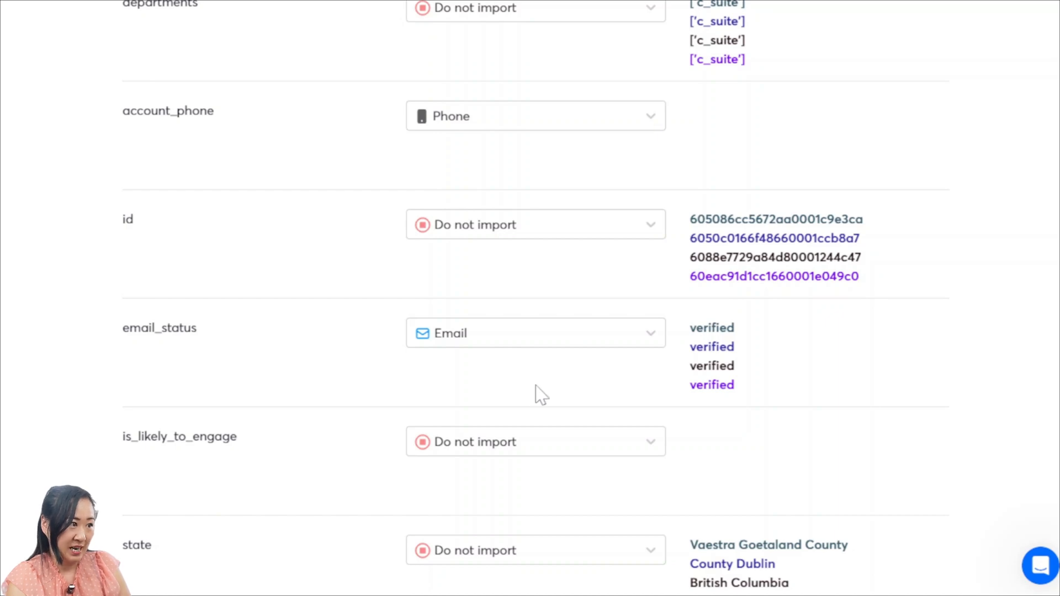
Review the remaining column mappings down to the duplicate check and lead verification options
{"action": "scroll", "coordinate": [541, 395], "scroll_direction": "down", "scroll_amount": 3}
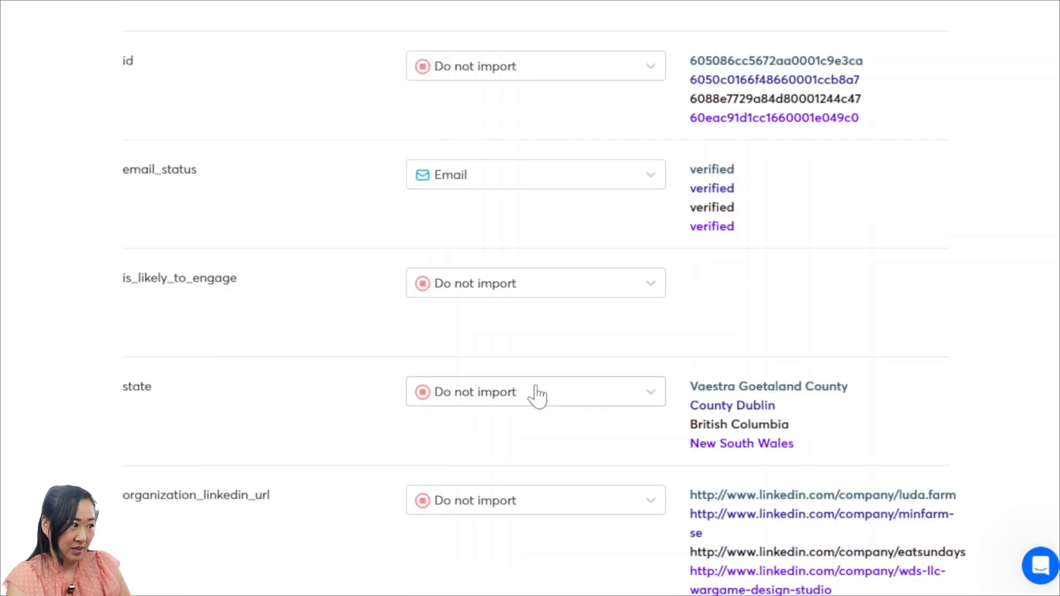
{"action": "scroll", "coordinate": [541, 395], "scroll_direction": "down", "scroll_amount": 4}
{"action": "scroll", "coordinate": [541, 395], "scroll_direction": "down", "scroll_amount": 15}
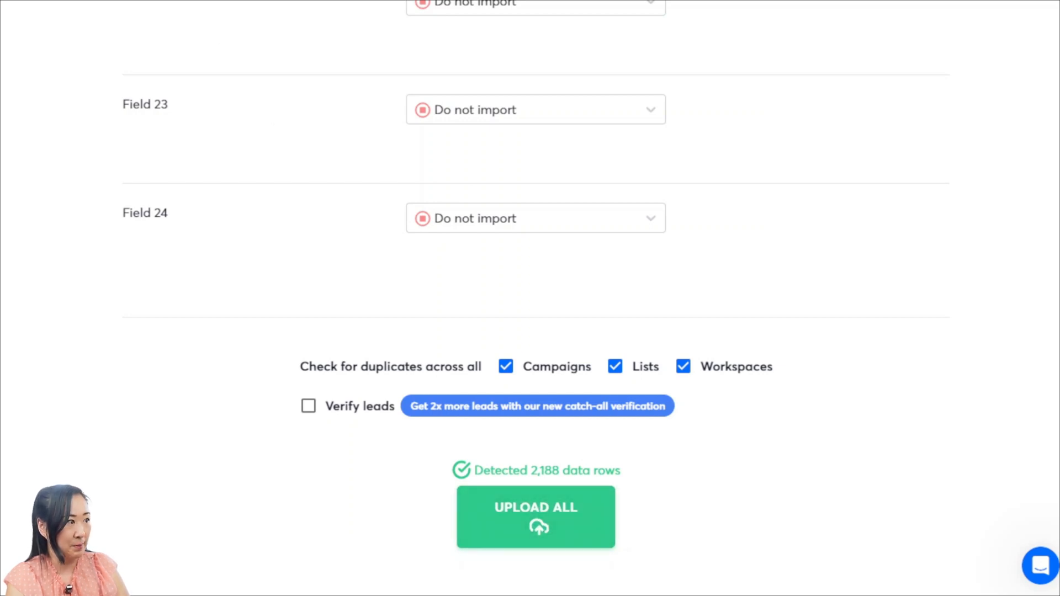
Cancel the CSV lead import without uploading and return to the My Campaign leads page
{"action": "scroll", "coordinate": [673, 413], "scroll_direction": "up", "scroll_amount": 15}
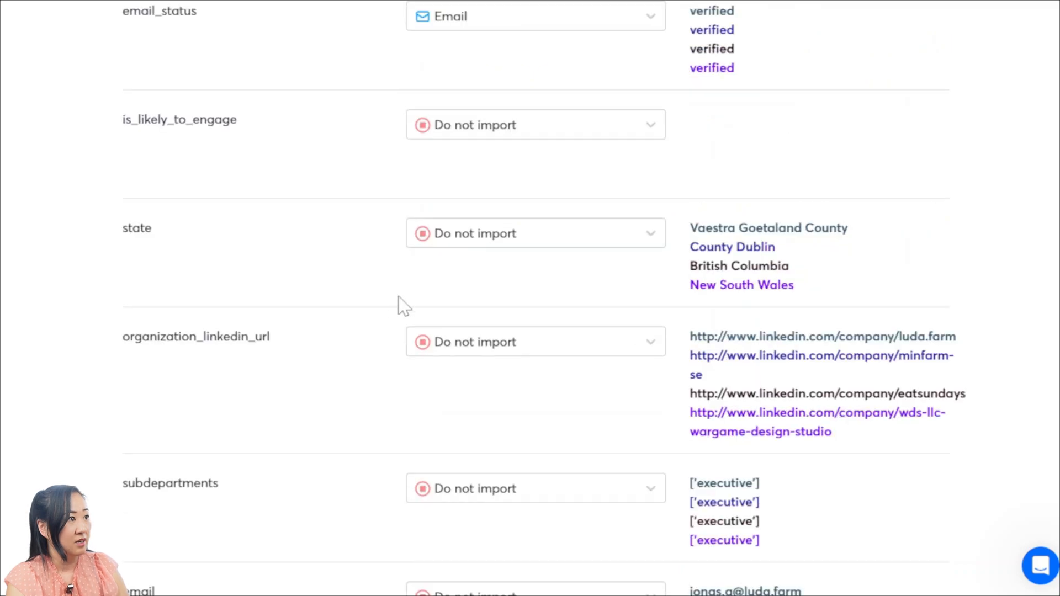
{"action": "scroll", "coordinate": [398, 298], "scroll_direction": "up", "scroll_amount": 15}
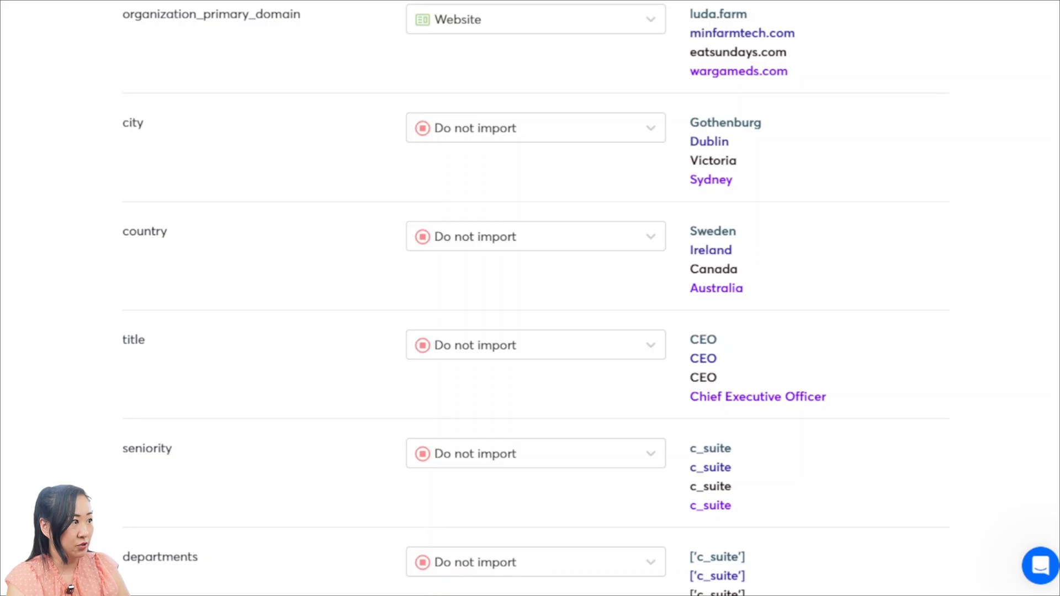
{"action": "scroll", "coordinate": [492, 298], "scroll_direction": "up", "scroll_amount": 10}
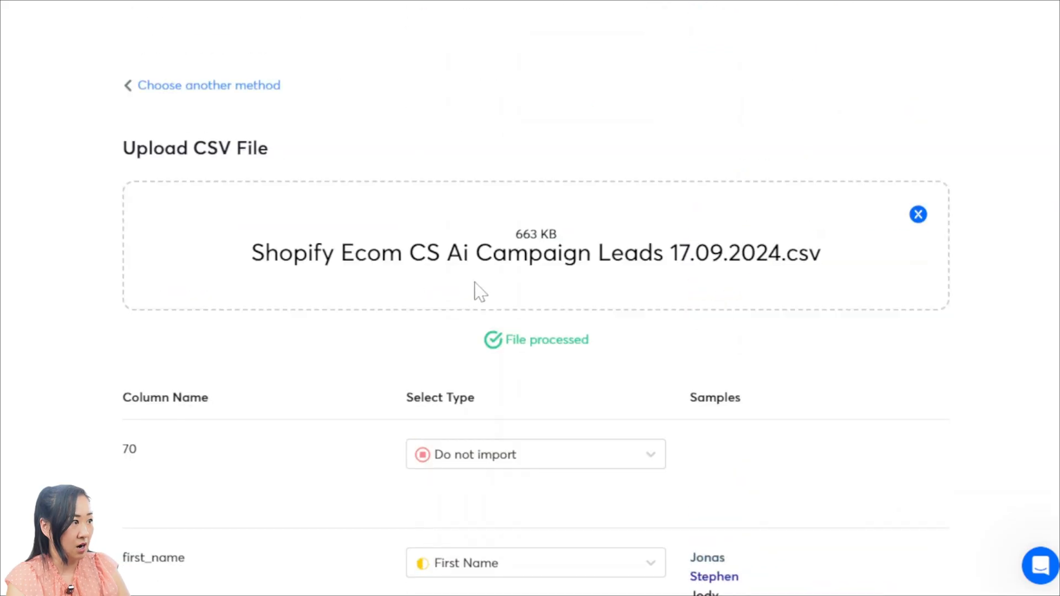
{"action": "left_click", "coordinate": [128, 88]}
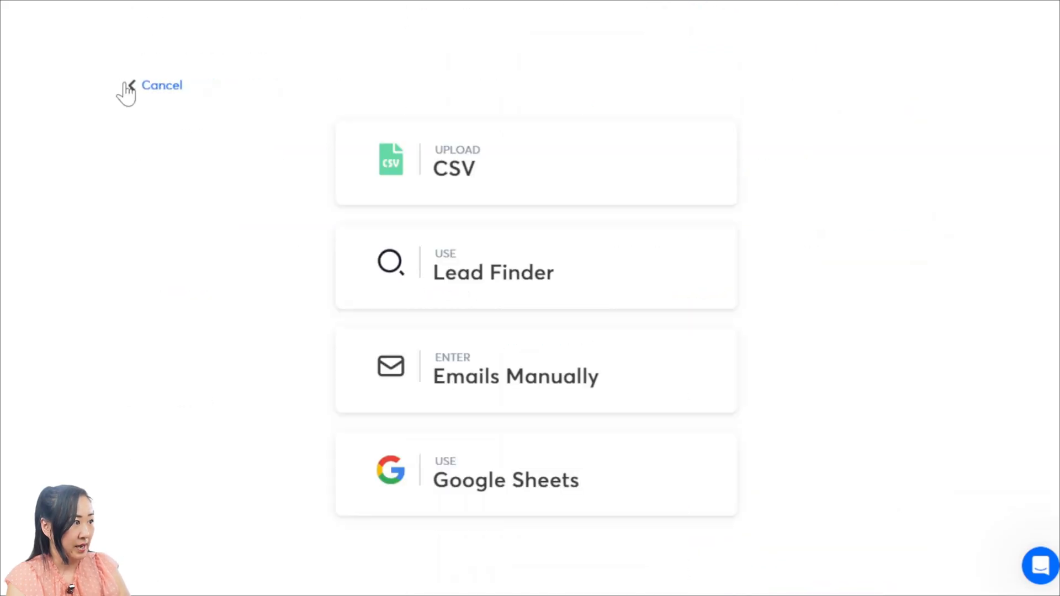
{"action": "left_click", "coordinate": [128, 86]}
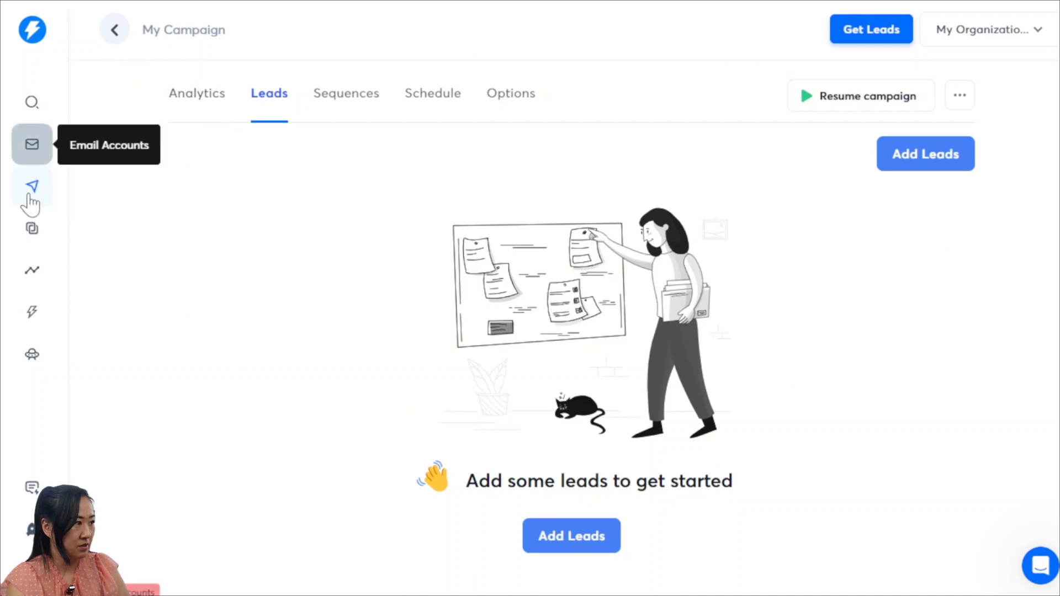
Open the Customer Service Bot campaign, check its analytics and leads, and read the Step 1 email in its sequence
{"action": "left_click", "coordinate": [35, 190]}
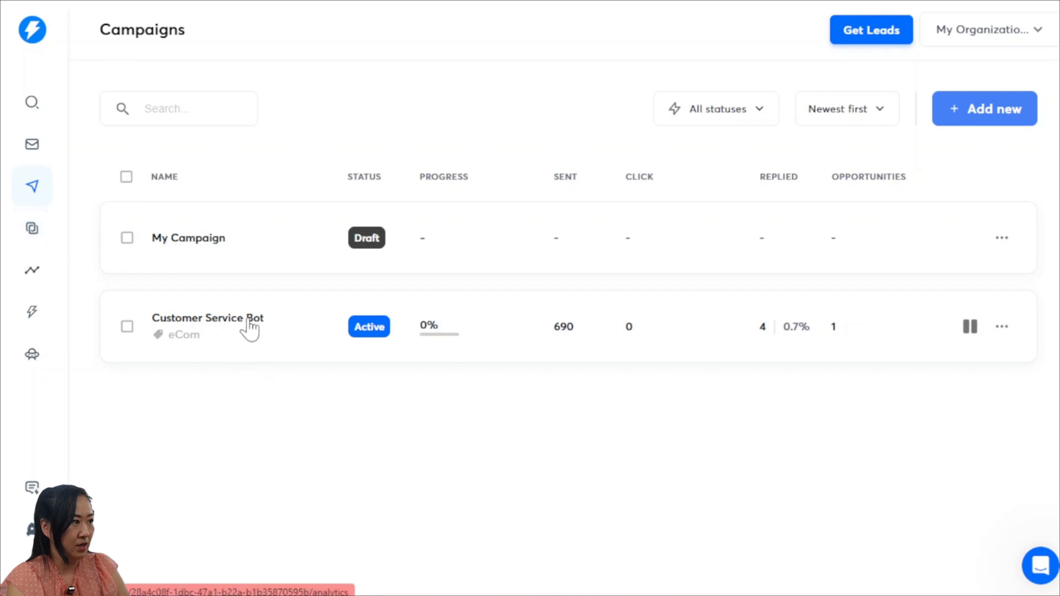
{"action": "left_click", "coordinate": [250, 326]}
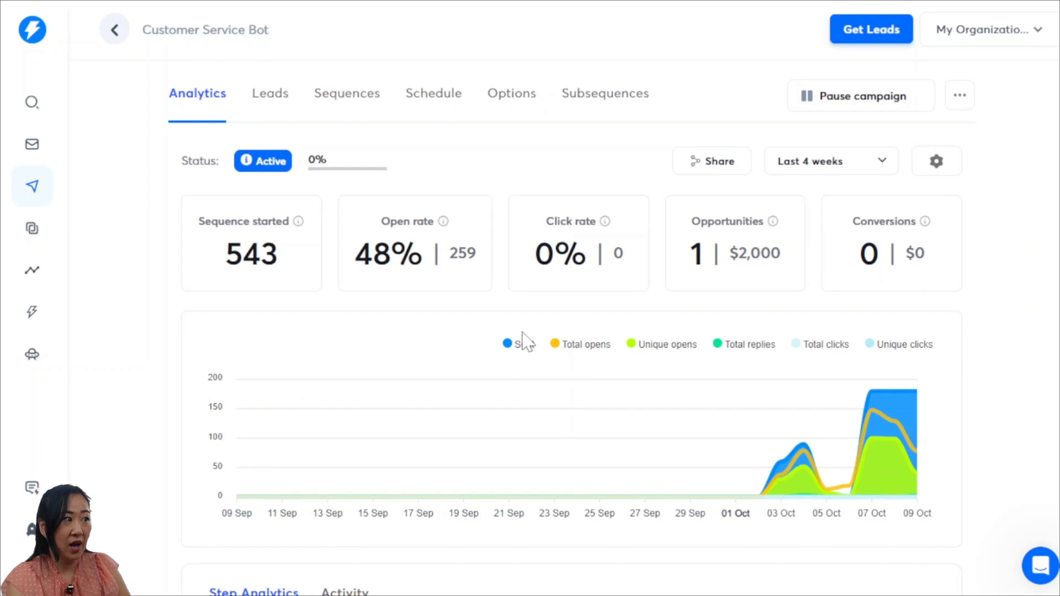
{"action": "left_click", "coordinate": [282, 107]}
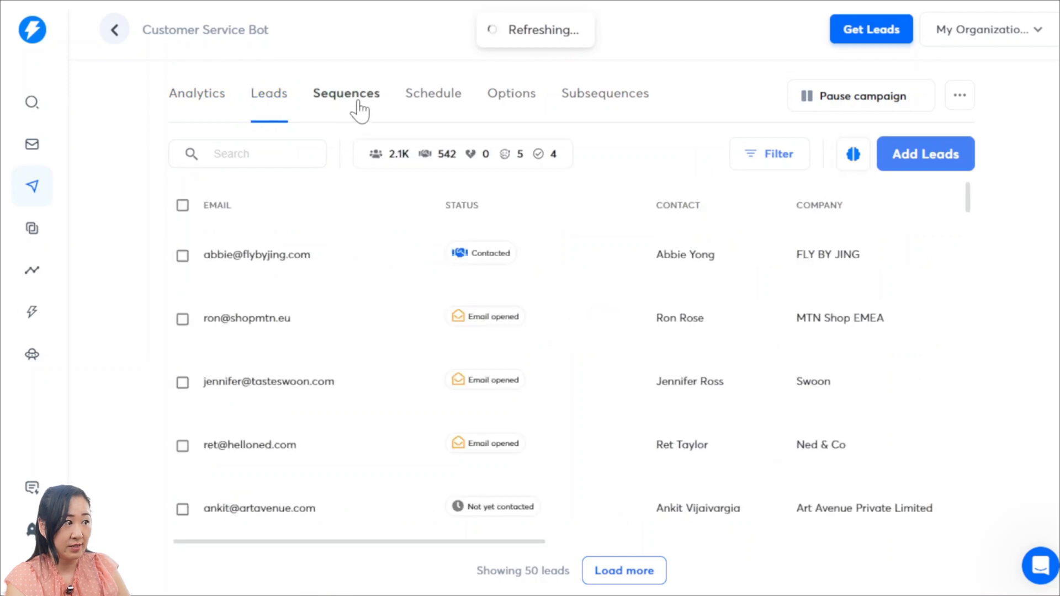
{"action": "left_click", "coordinate": [358, 102]}
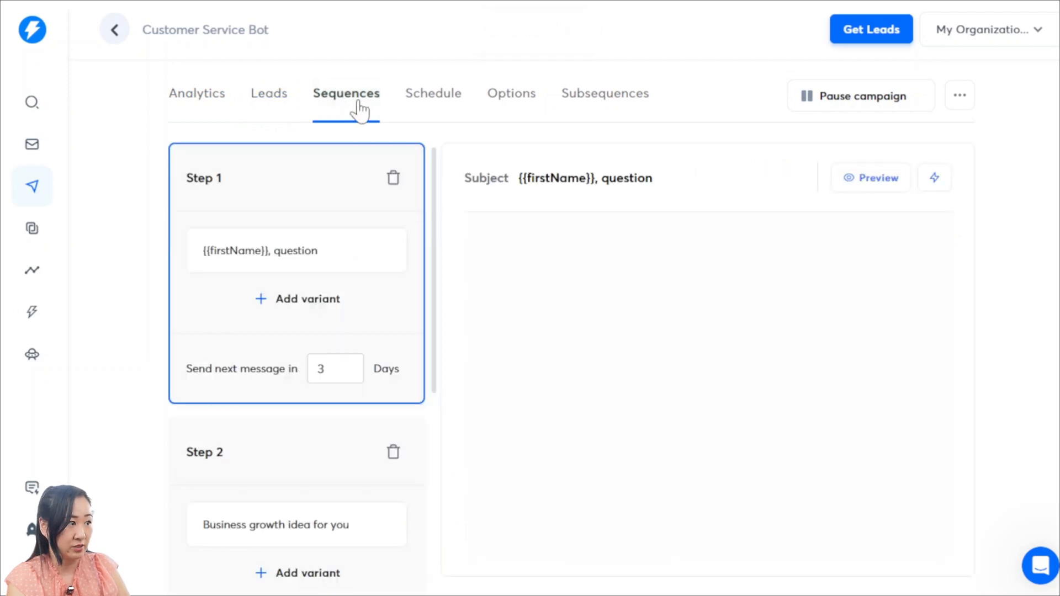
{"action": "scroll", "coordinate": [712, 364], "scroll_direction": "down", "scroll_amount": 2}
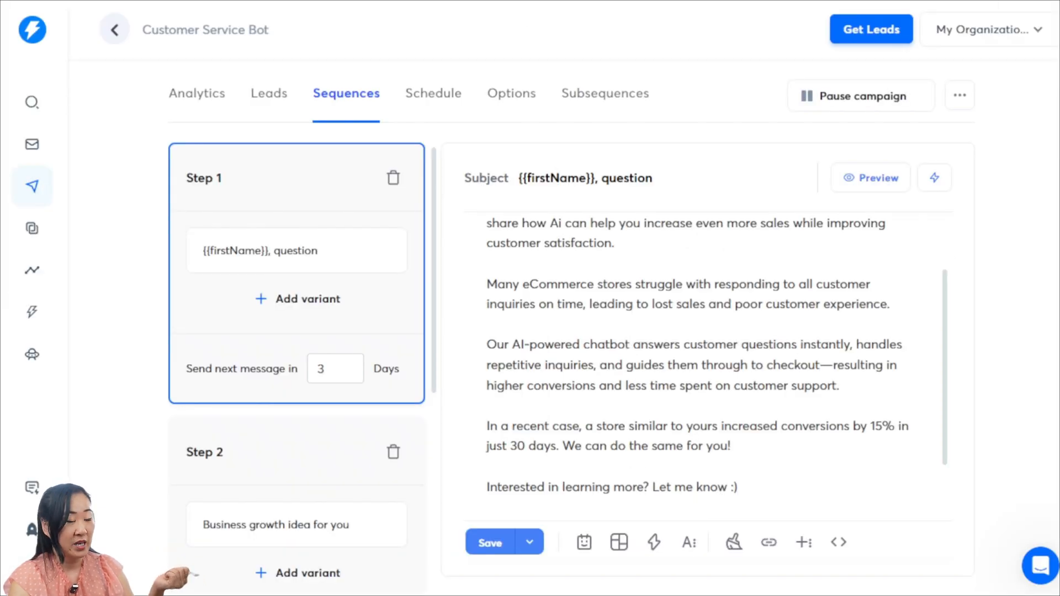
Switch to the Acquisition.com PDF and examine the sample cold email's subject line and copy on page 10
{"action": "left_click", "coordinate": [989, 30]}
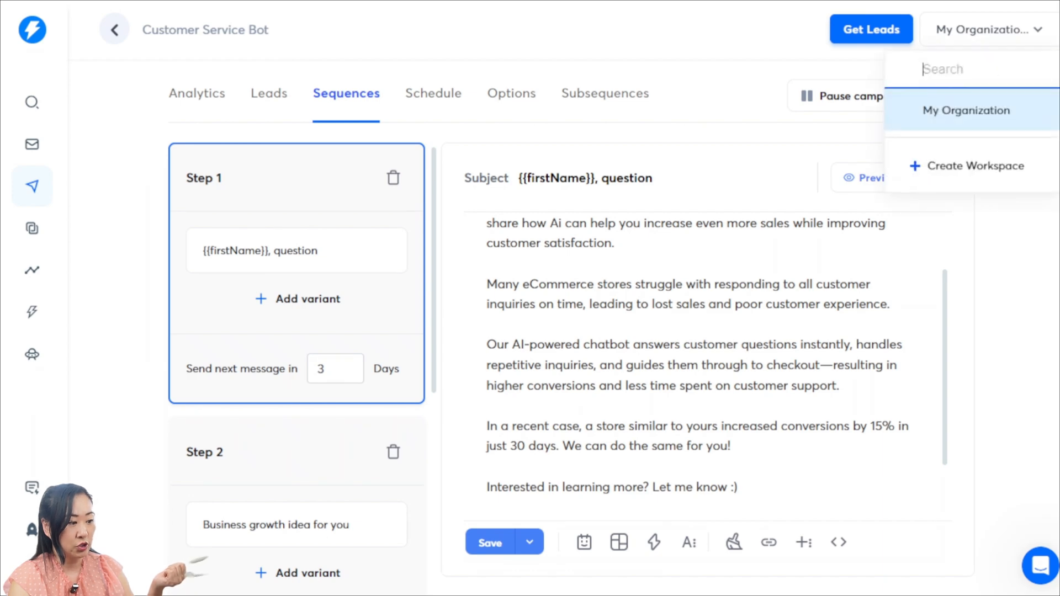
{"action": "left_click", "coordinate": [989, 30]}
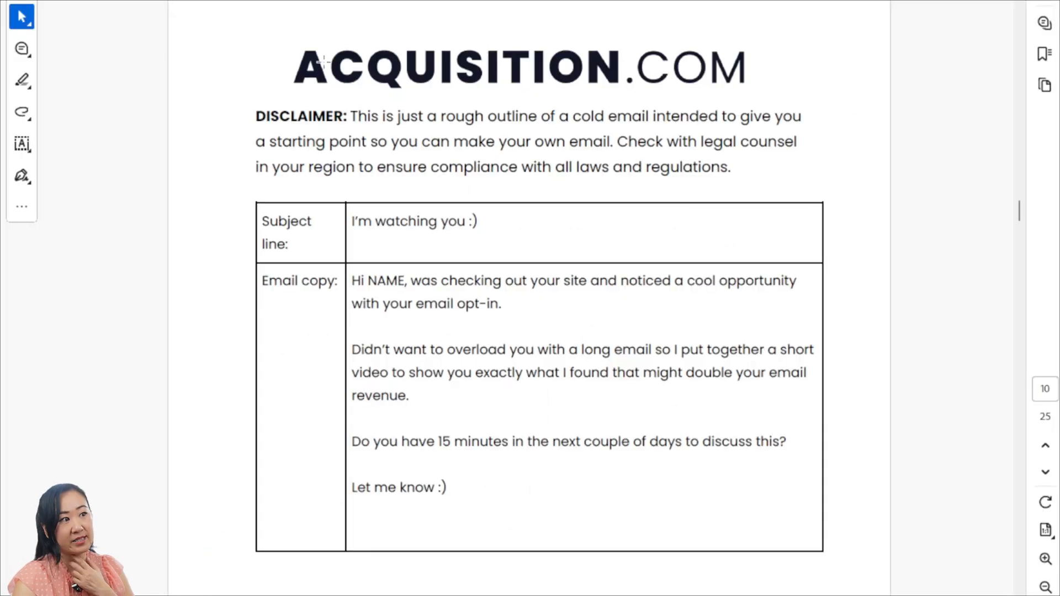
{"action": "left_click", "coordinate": [794, 96]}
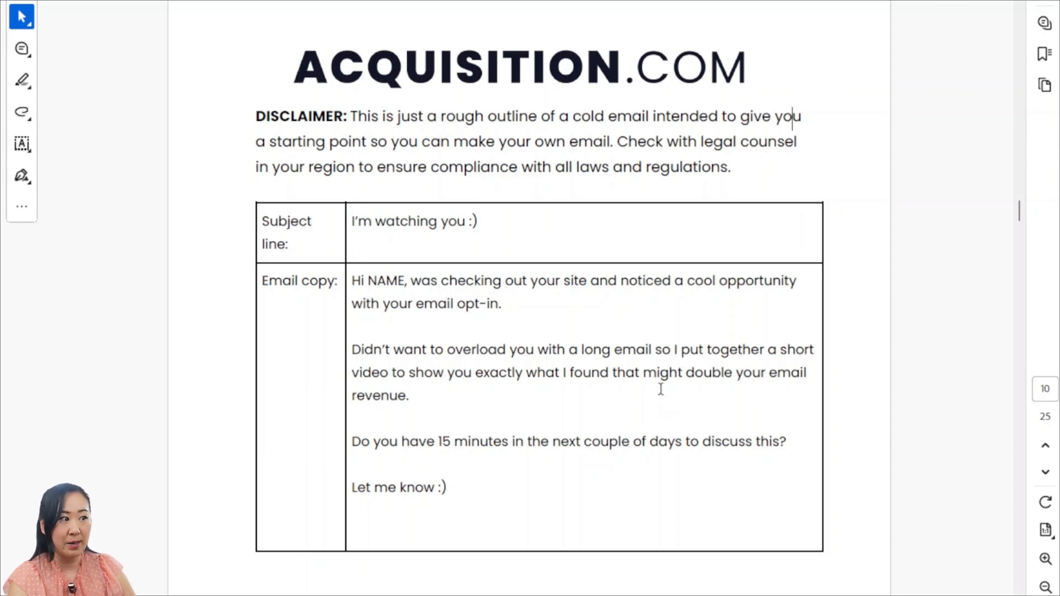
{"action": "scroll", "coordinate": [660, 389], "scroll_direction": "down", "scroll_amount": 2}
{"action": "scroll", "coordinate": [661, 389], "scroll_direction": "up", "scroll_amount": 1}
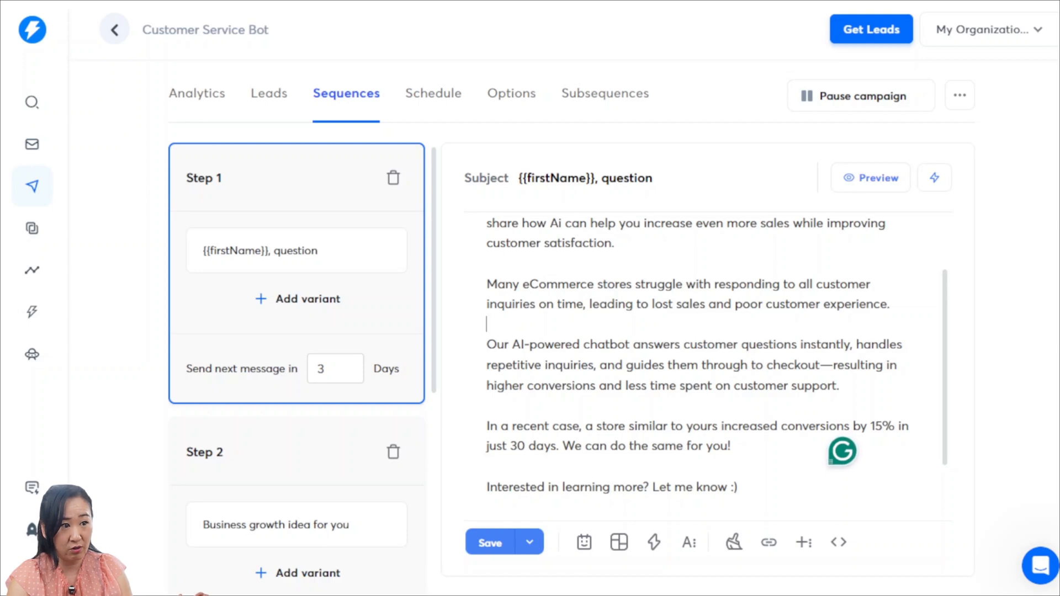
Check the variables available for the Step 1 subject line and review how variables are used in the email's opening
{"action": "left_click", "coordinate": [934, 178]}
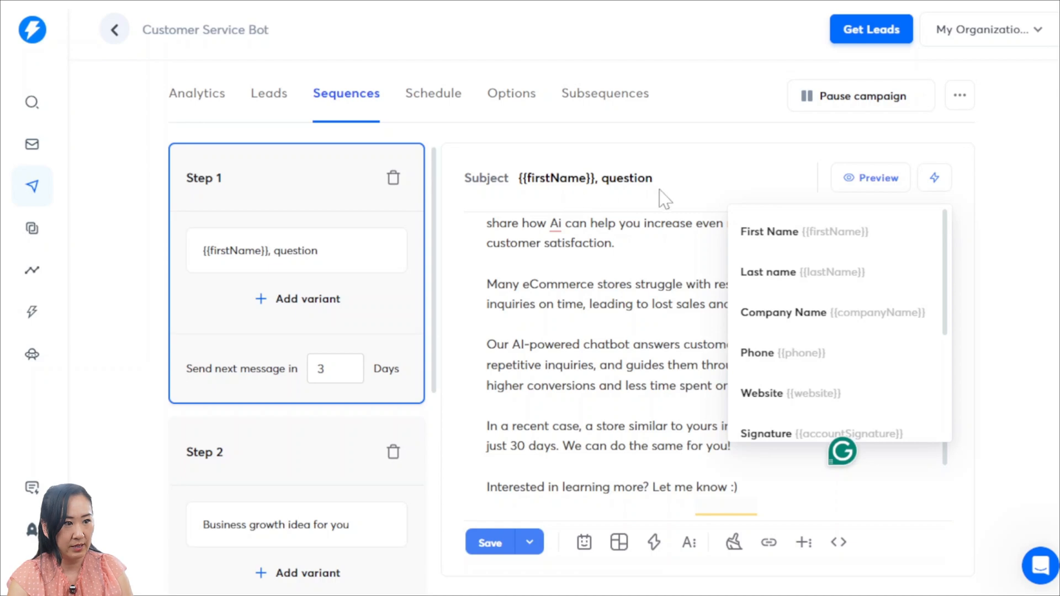
{"action": "left_click", "coordinate": [625, 347]}
{"action": "left_click", "coordinate": [789, 344]}
{"action": "scroll", "coordinate": [790, 345], "scroll_direction": "up", "scroll_amount": 2}
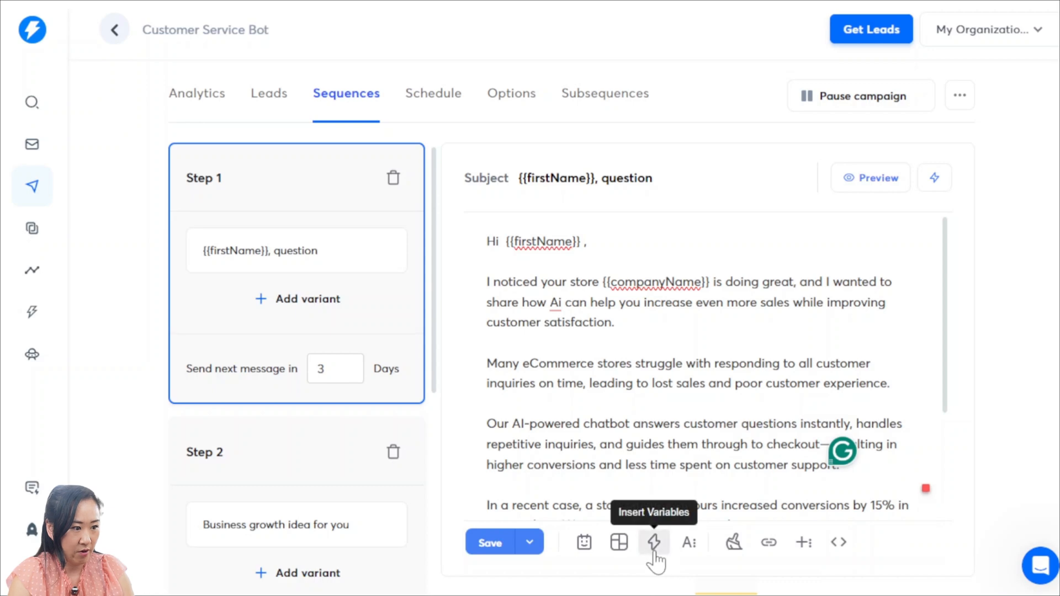
Open the email template library for Step 1 and browse the Lead Generation templates
{"action": "left_click", "coordinate": [618, 542]}
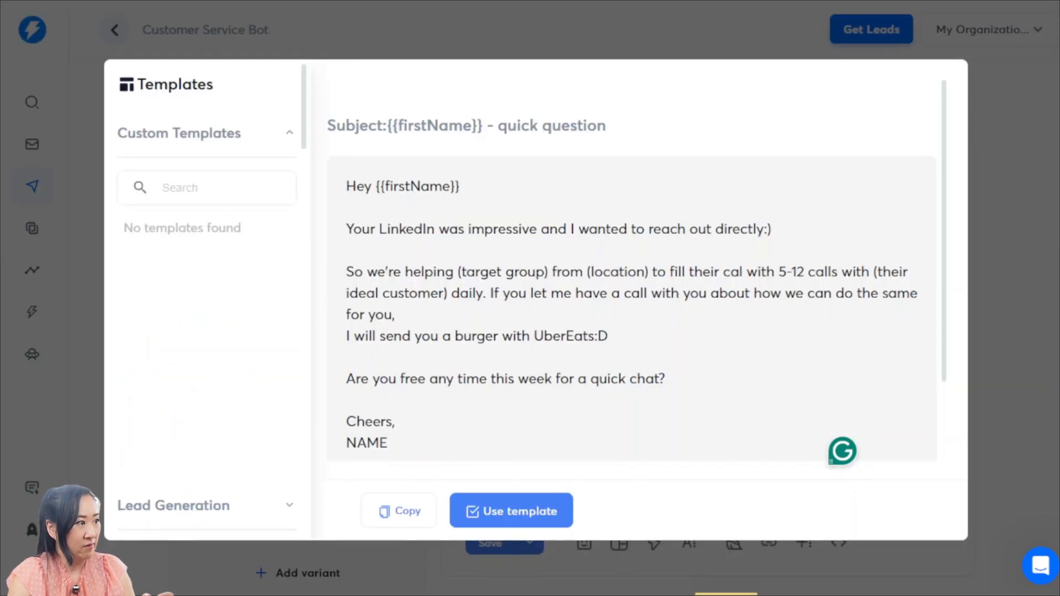
{"action": "left_click", "coordinate": [210, 188]}
{"action": "left_click", "coordinate": [239, 148]}
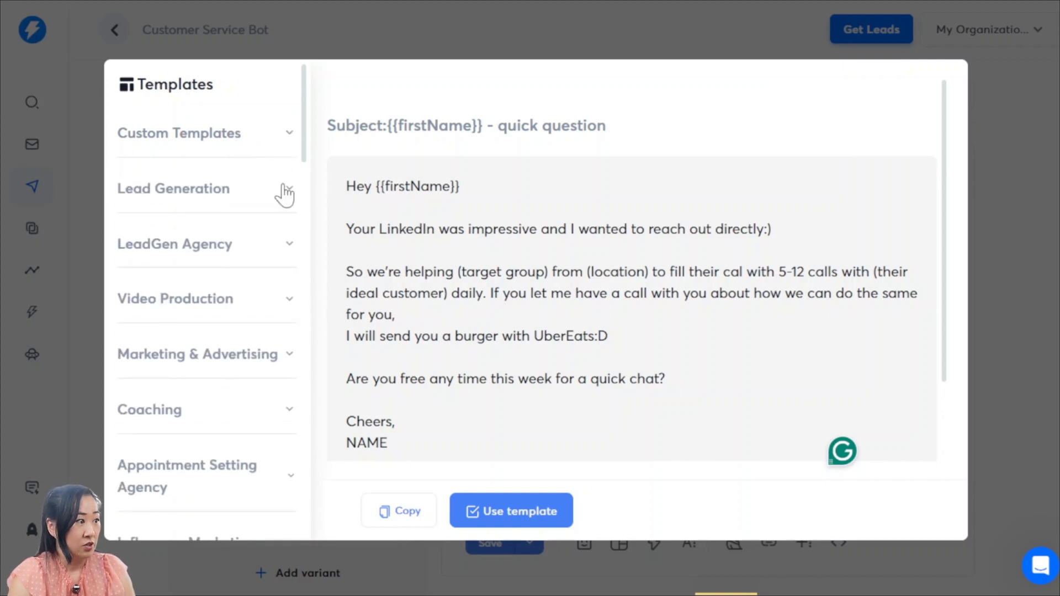
{"action": "left_click", "coordinate": [252, 197]}
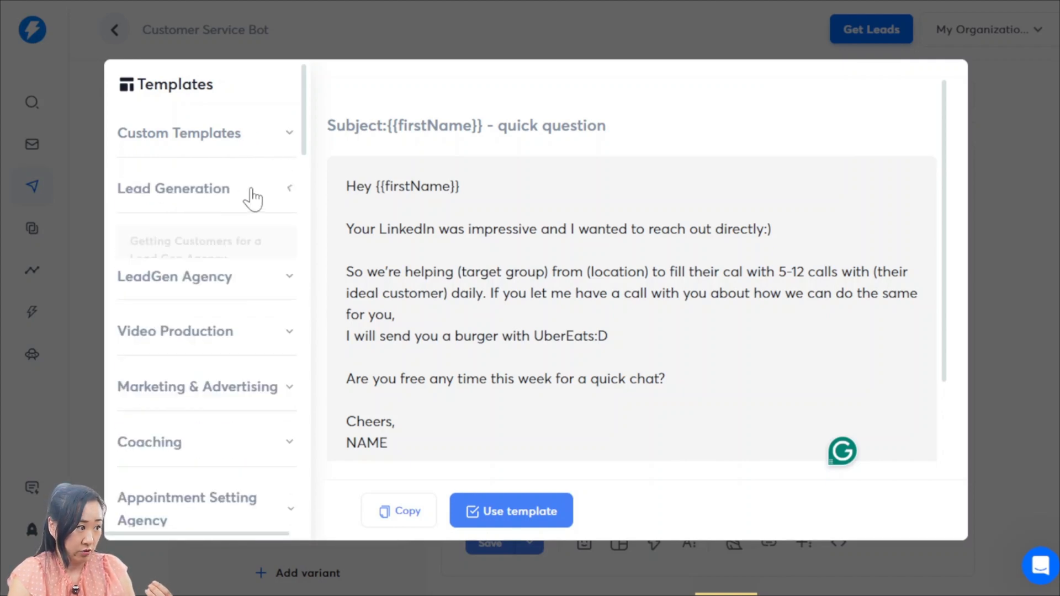
{"action": "scroll", "coordinate": [239, 298], "scroll_direction": "down", "scroll_amount": 3}
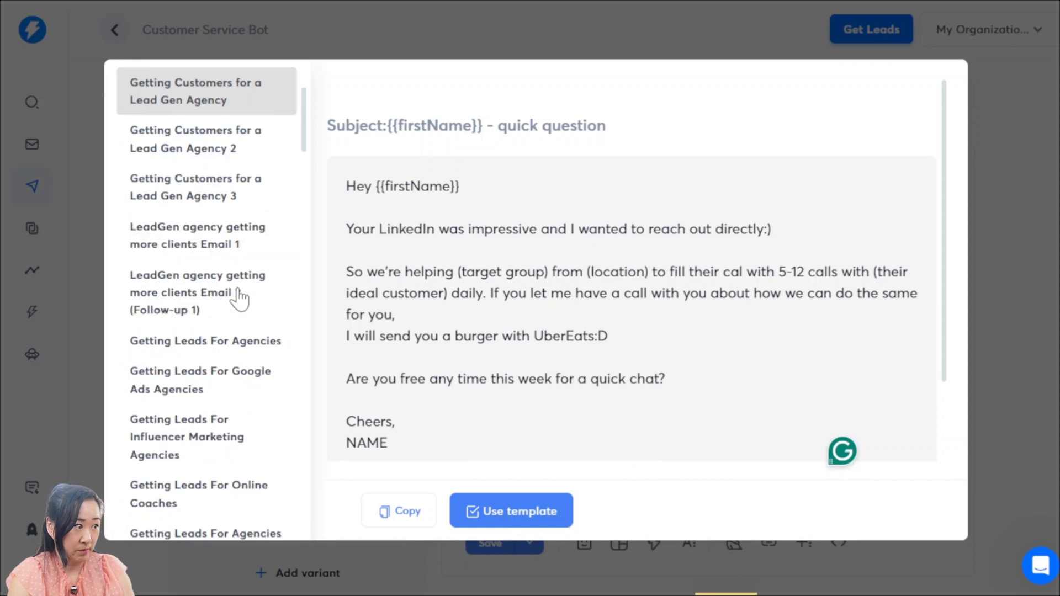
{"action": "scroll", "coordinate": [239, 298], "scroll_direction": "down", "scroll_amount": 15}
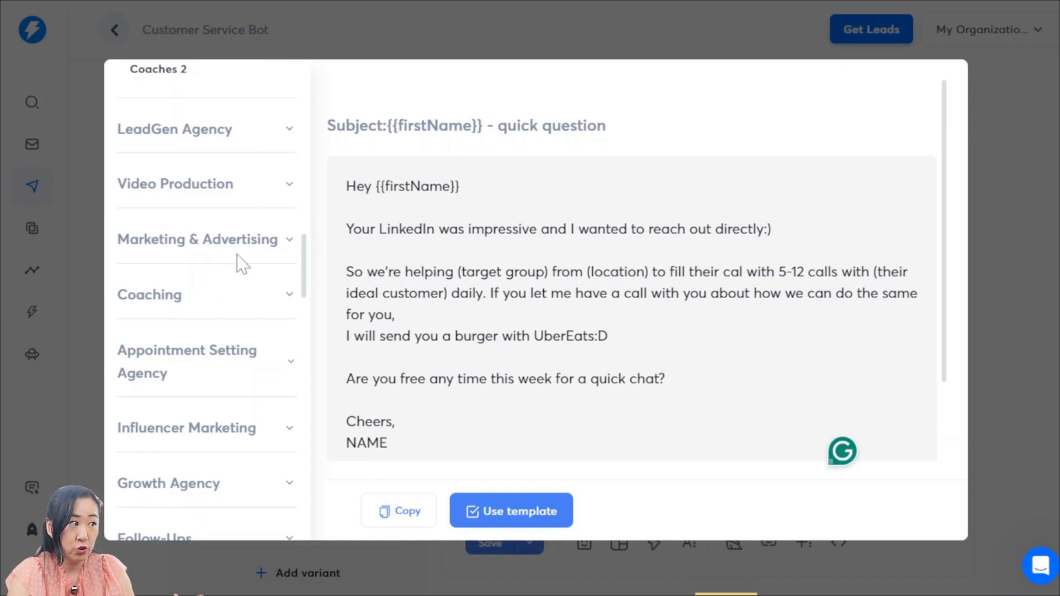
Browse the Coaching and Appointment Setting Agency templates, then close the template library without using one
{"action": "scroll", "coordinate": [241, 315], "scroll_direction": "down", "scroll_amount": 3}
{"action": "left_click", "coordinate": [221, 142]}
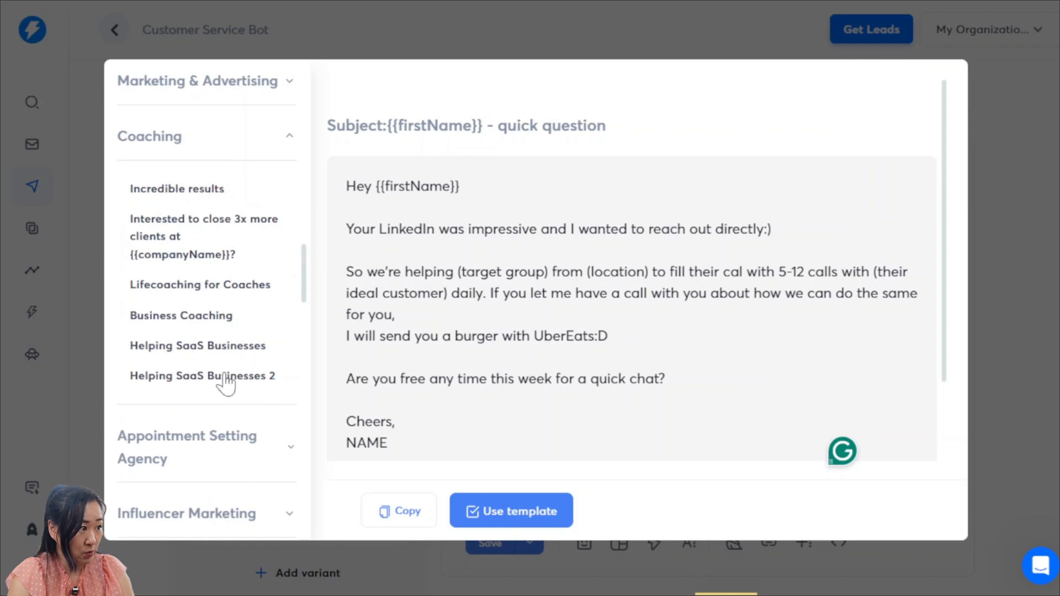
{"action": "scroll", "coordinate": [229, 390], "scroll_direction": "down", "scroll_amount": 3}
{"action": "left_click", "coordinate": [220, 279]}
{"action": "scroll", "coordinate": [232, 386], "scroll_direction": "down", "scroll_amount": 3}
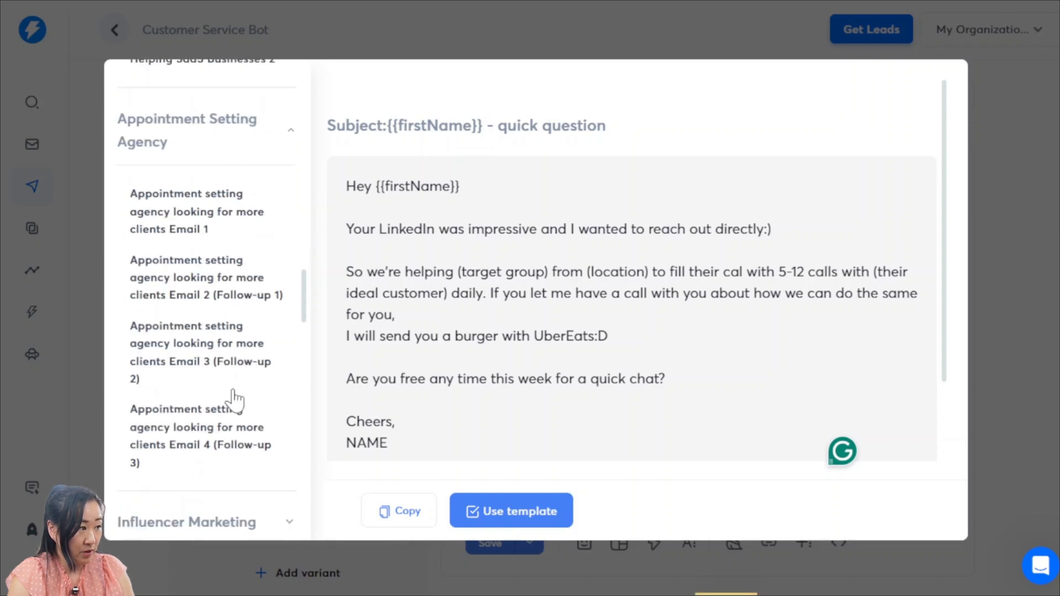
{"action": "scroll", "coordinate": [230, 398], "scroll_direction": "down", "scroll_amount": 4}
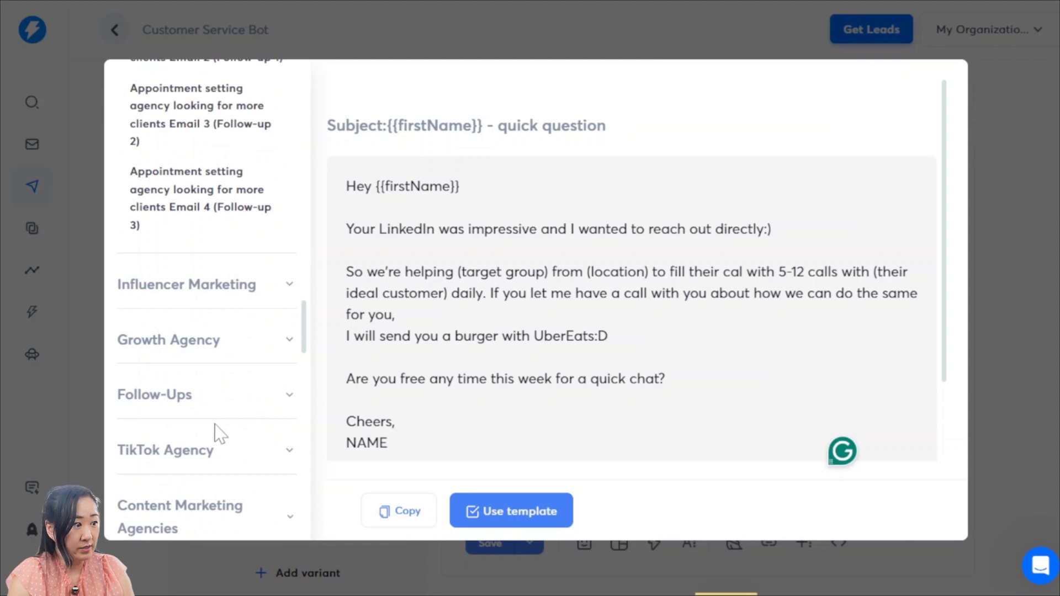
{"action": "left_click", "coordinate": [1003, 470]}
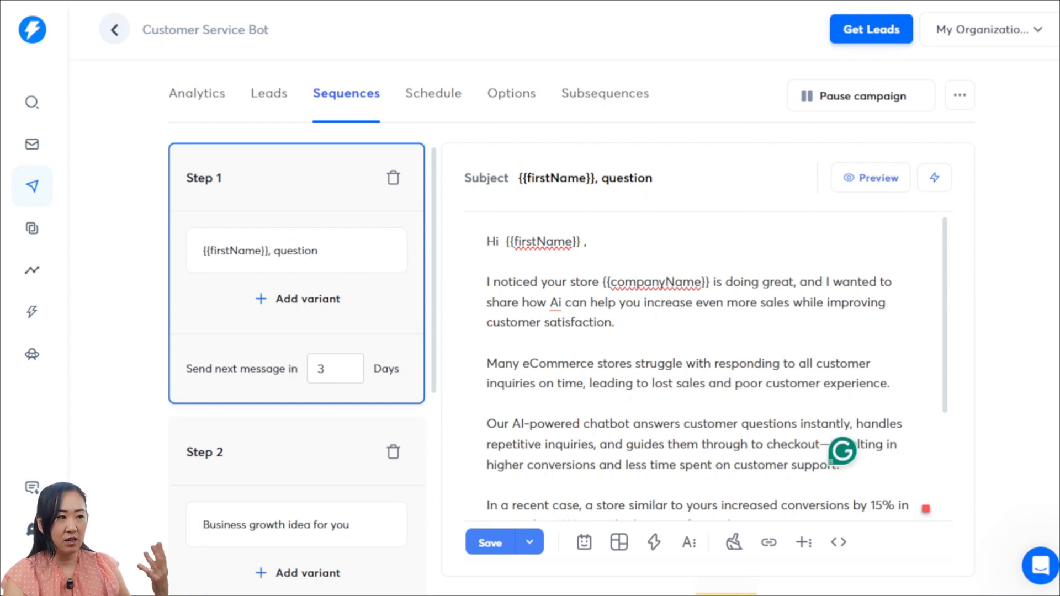
Review the rest of the Step 1 email, highlighting the recent-case paragraph and reading through to the sign-off
{"action": "scroll", "coordinate": [841, 449], "scroll_direction": "down", "scroll_amount": 2}
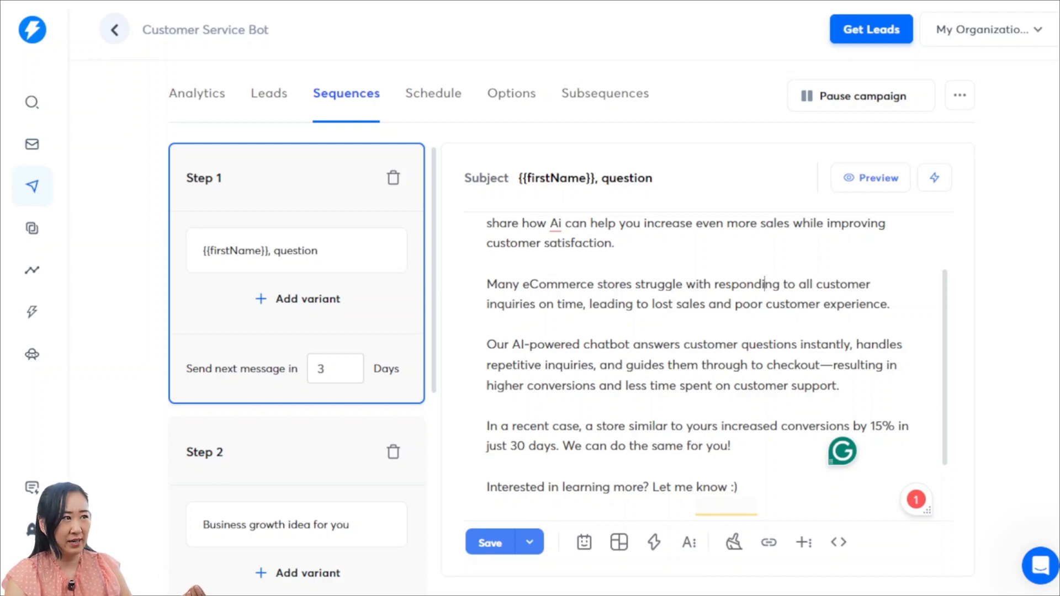
{"action": "left_click", "coordinate": [602, 2]}
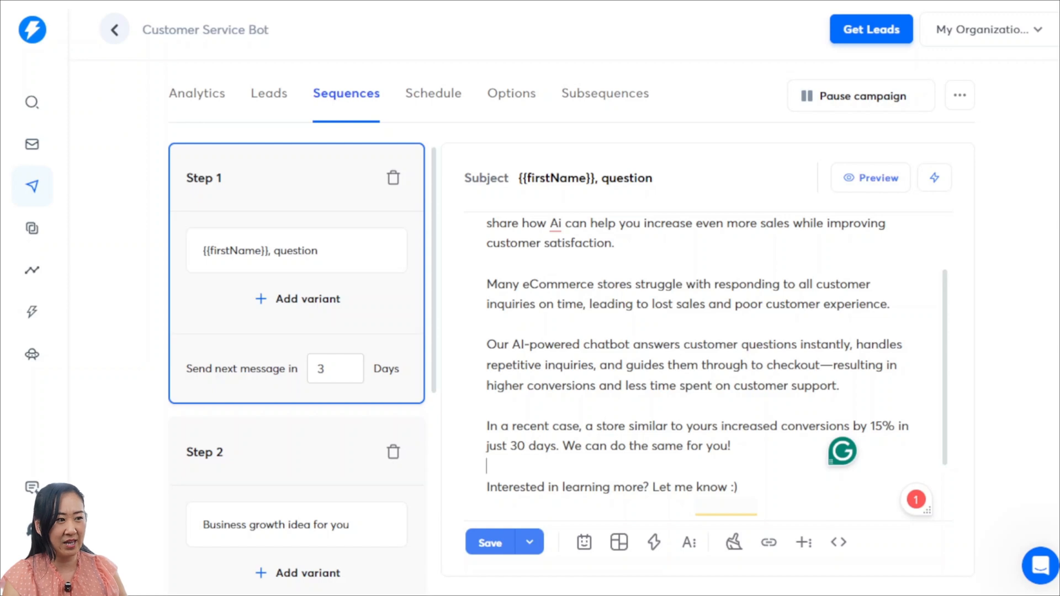
{"action": "left_click_drag", "start_coordinate": [730, 446], "coordinate": [490, 427]}
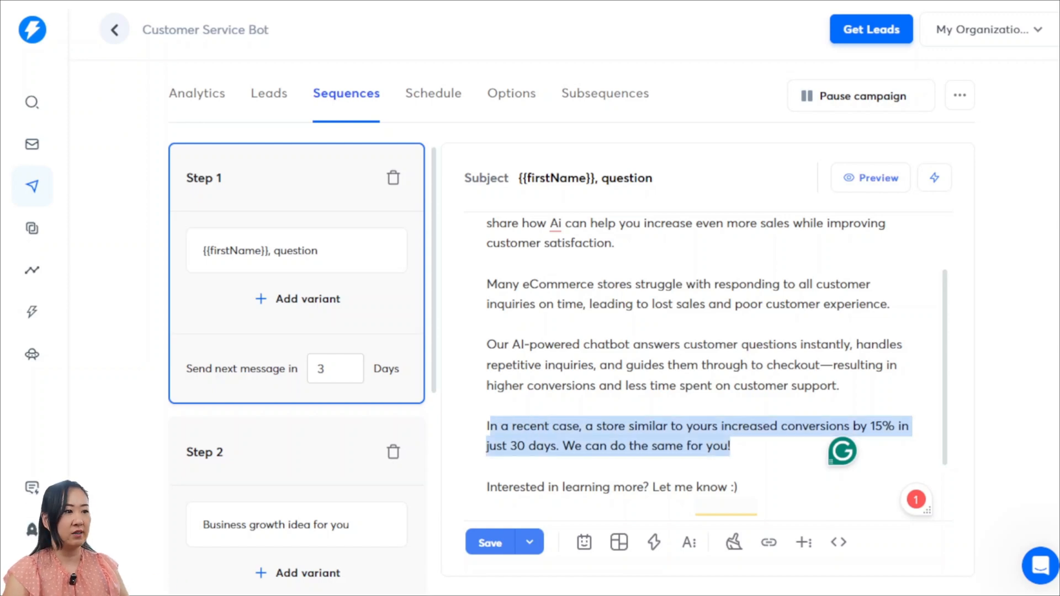
{"action": "scroll", "coordinate": [695, 359], "scroll_direction": "down", "scroll_amount": 2}
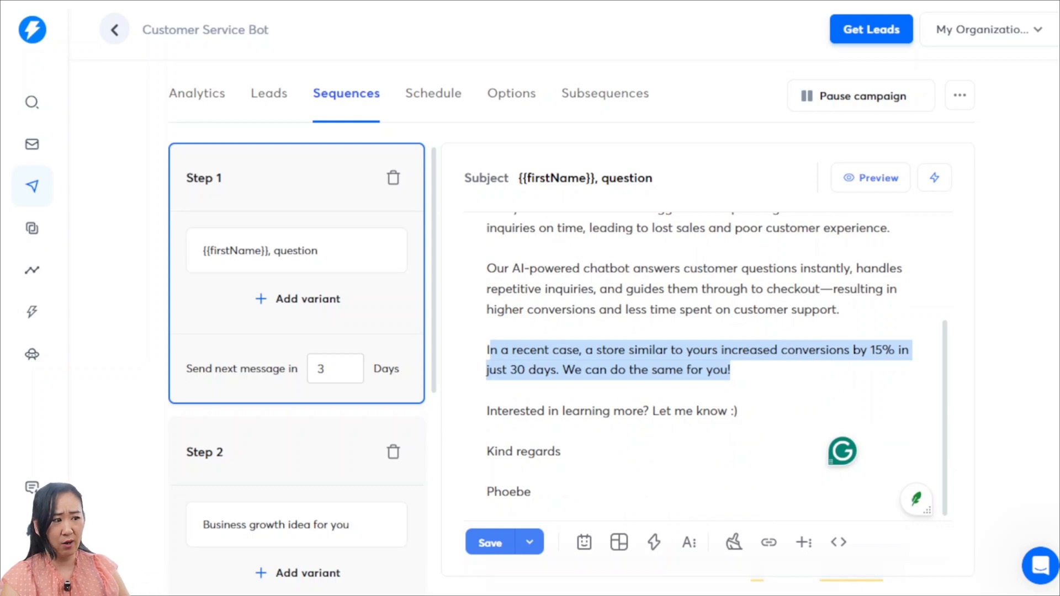
{"action": "left_click", "coordinate": [487, 430]}
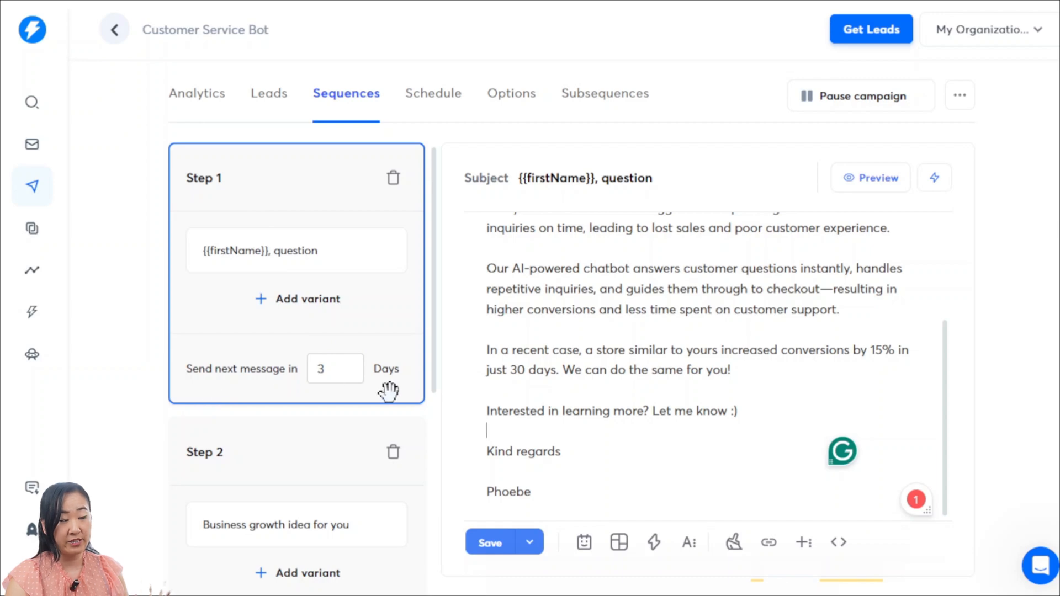
Switch to the Acquisition.com PDF and compare the two sample cold emails on page 10
{"action": "scroll", "coordinate": [367, 388], "scroll_direction": "down", "scroll_amount": 2}
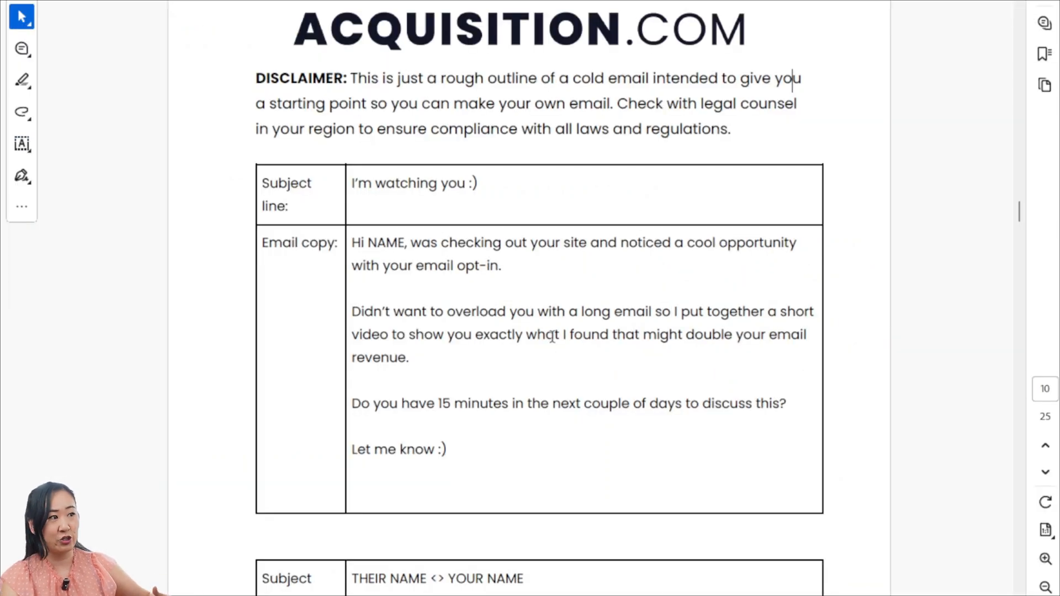
{"action": "scroll", "coordinate": [552, 336], "scroll_direction": "down", "scroll_amount": 3}
{"action": "scroll", "coordinate": [552, 337], "scroll_direction": "down", "scroll_amount": 1}
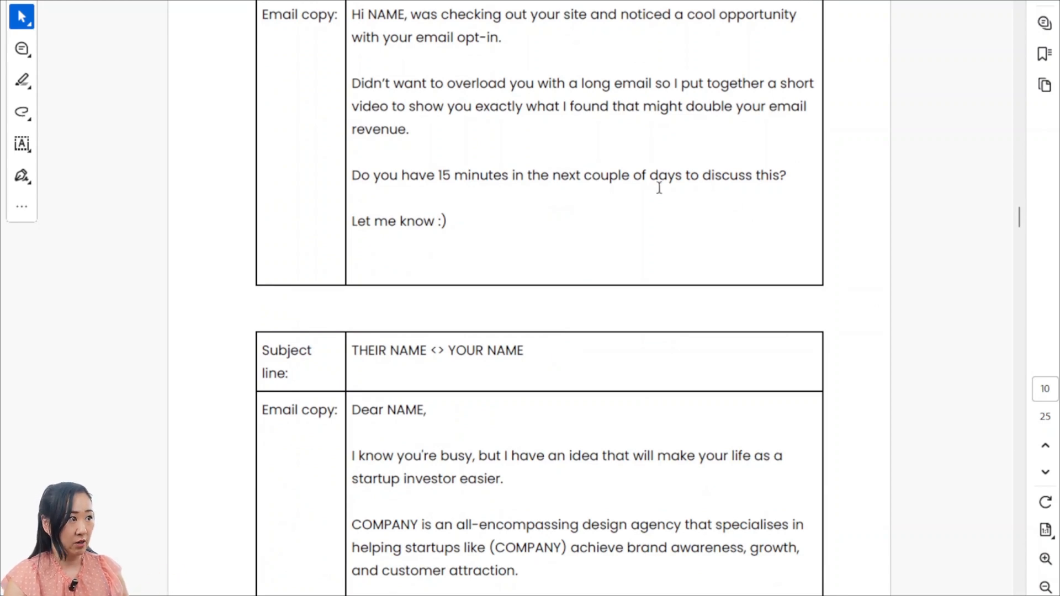
{"action": "scroll", "coordinate": [657, 184], "scroll_direction": "up", "scroll_amount": 2}
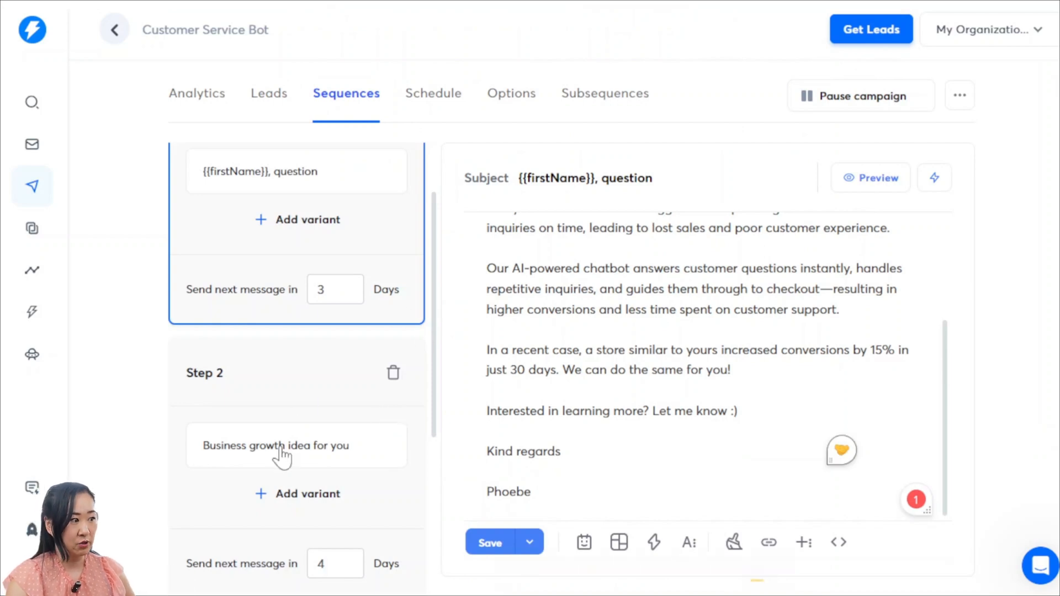
Return to the Customer Service Bot sequence and open the Step 2 follow-up email for reading
{"action": "scroll", "coordinate": [287, 475], "scroll_direction": "down", "scroll_amount": 2}
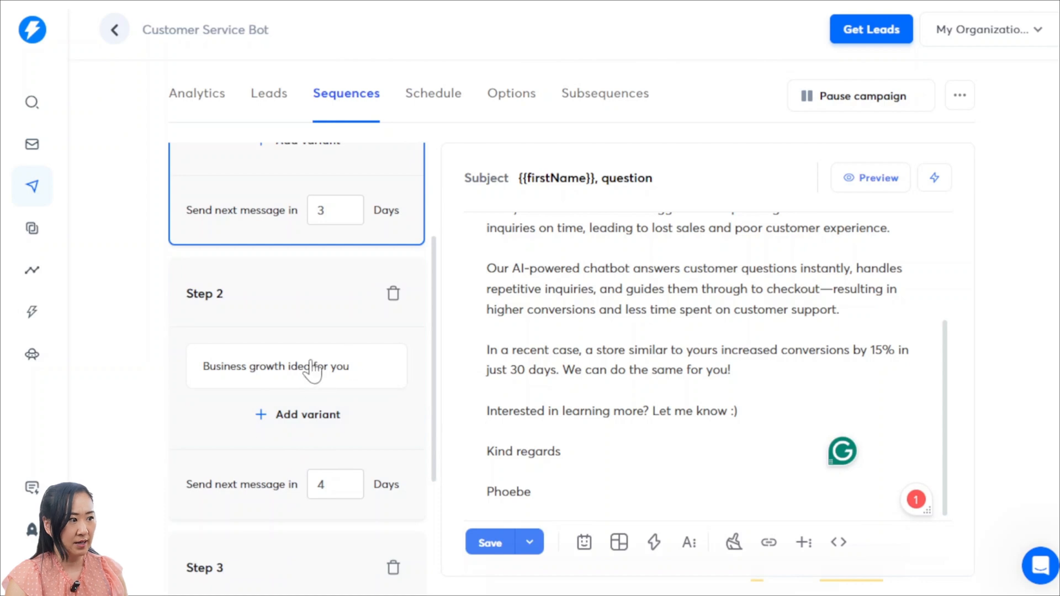
{"action": "left_click", "coordinate": [361, 381]}
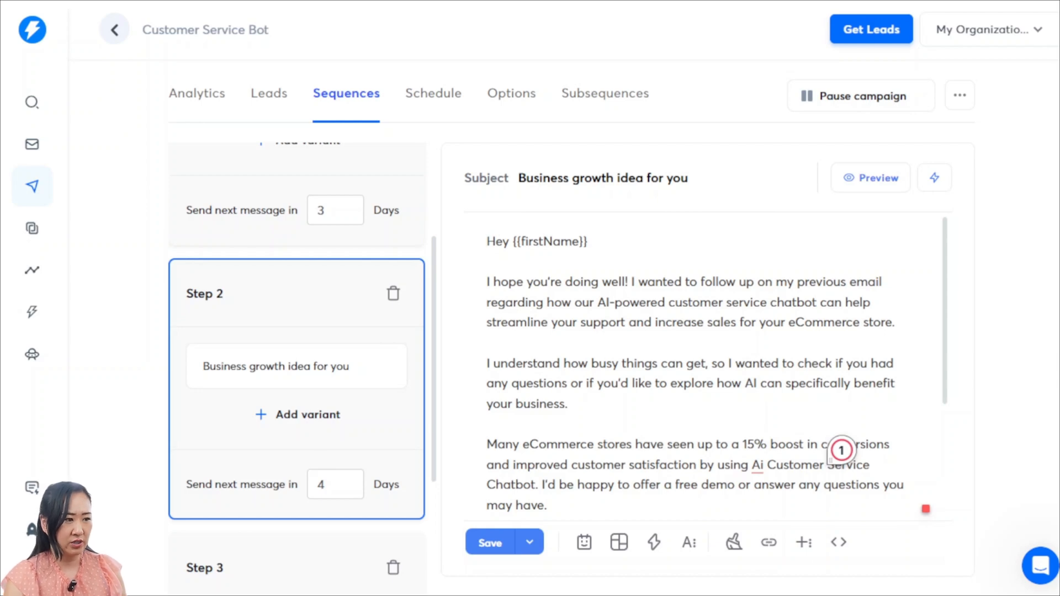
Read the rest of the Step 2 follow-up, then open and read the Step 3 "Last hurrah - FREE Ai Chatbot" email
{"action": "scroll", "coordinate": [708, 367], "scroll_direction": "down", "scroll_amount": 3}
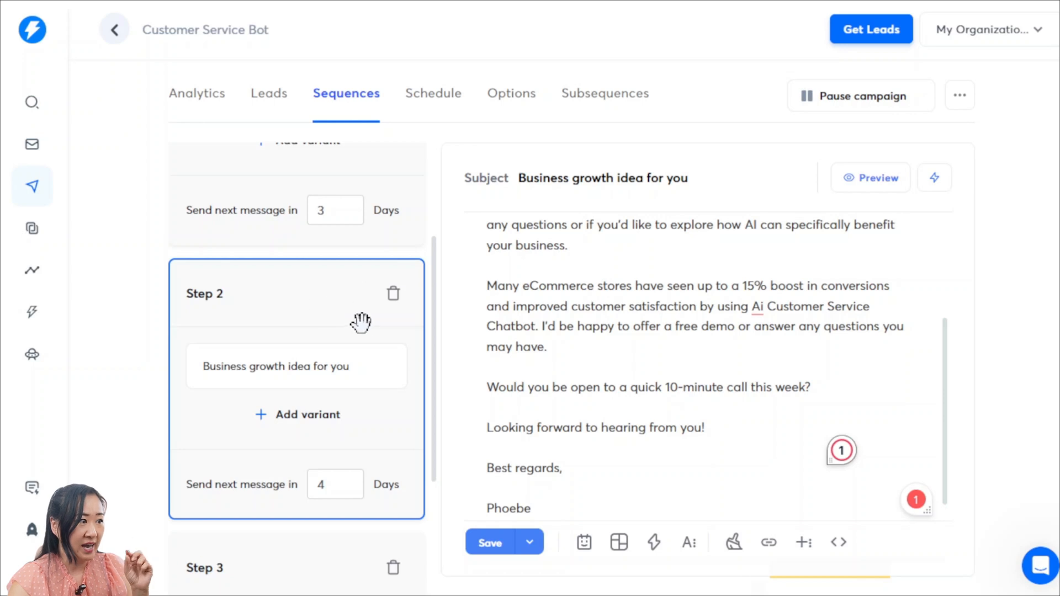
{"action": "scroll", "coordinate": [350, 362], "scroll_direction": "down", "scroll_amount": 3}
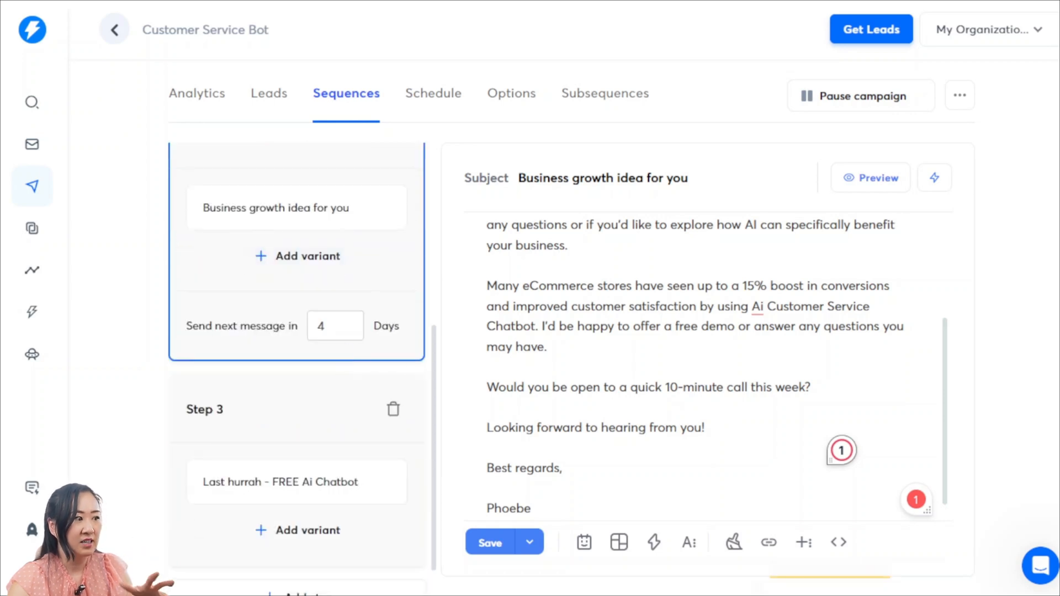
{"action": "scroll", "coordinate": [296, 359], "scroll_direction": "down", "scroll_amount": 1}
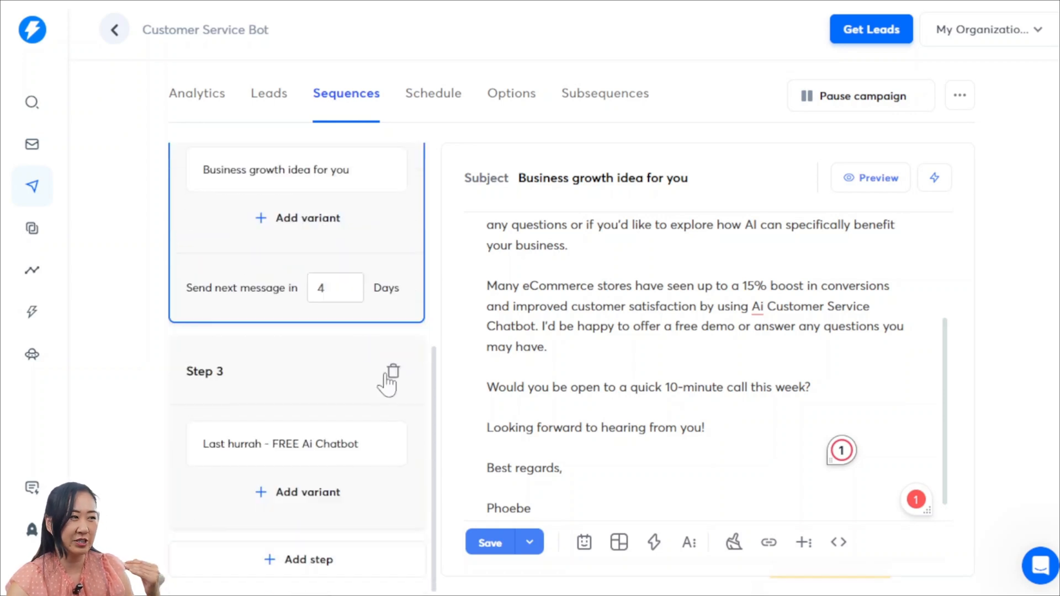
{"action": "left_click", "coordinate": [349, 453]}
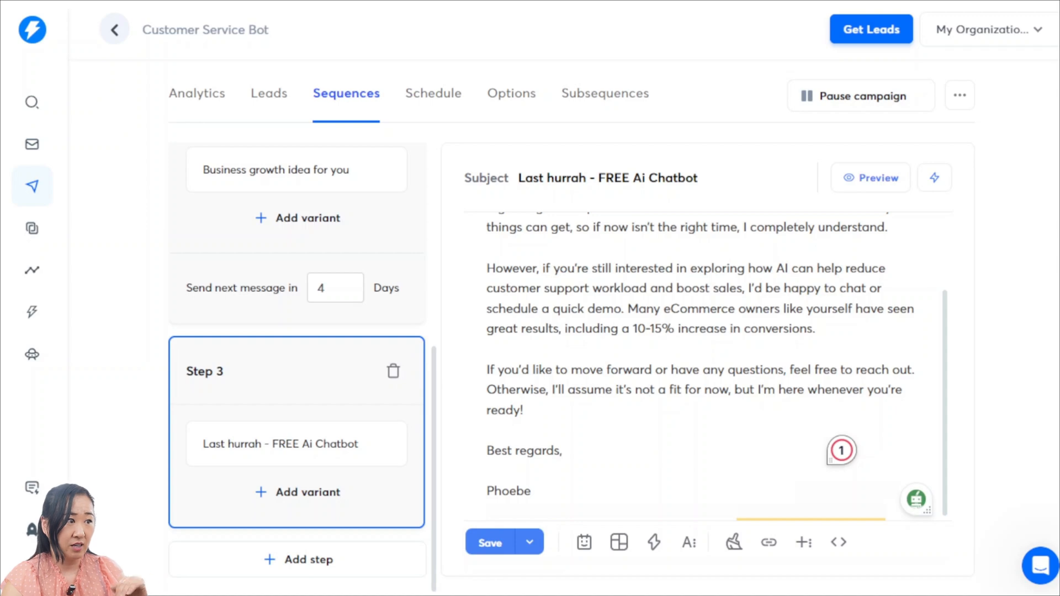
{"action": "scroll", "coordinate": [841, 450], "scroll_direction": "up", "scroll_amount": 2}
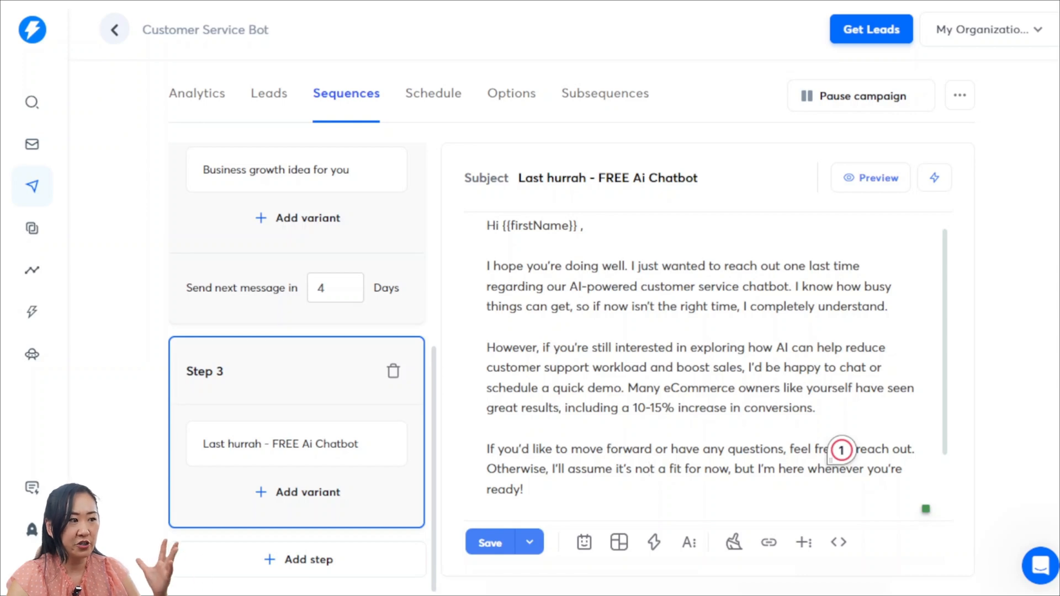
{"action": "scroll", "coordinate": [841, 450], "scroll_direction": "down", "scroll_amount": 2}
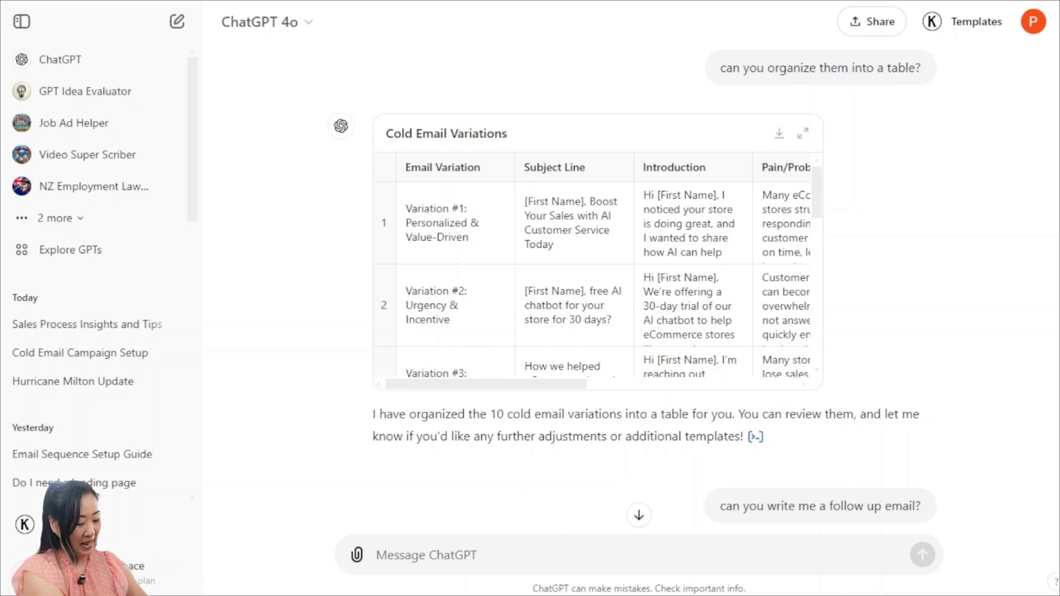
{"action": "key", "text": "ctrl+t"}
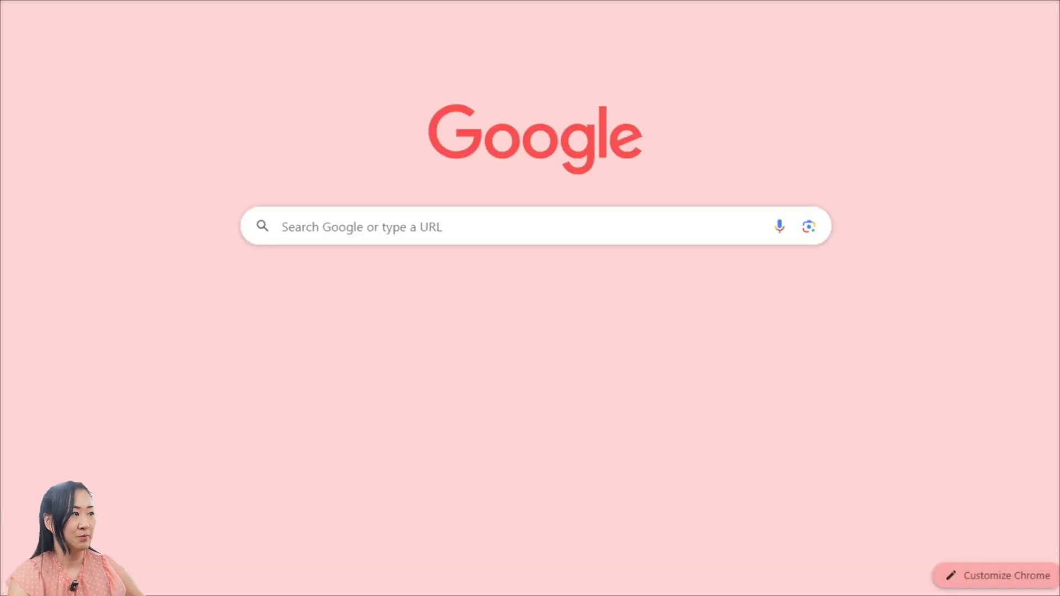
{"action": "type", "text": "per"}
{"action": "key", "text": "Return"}
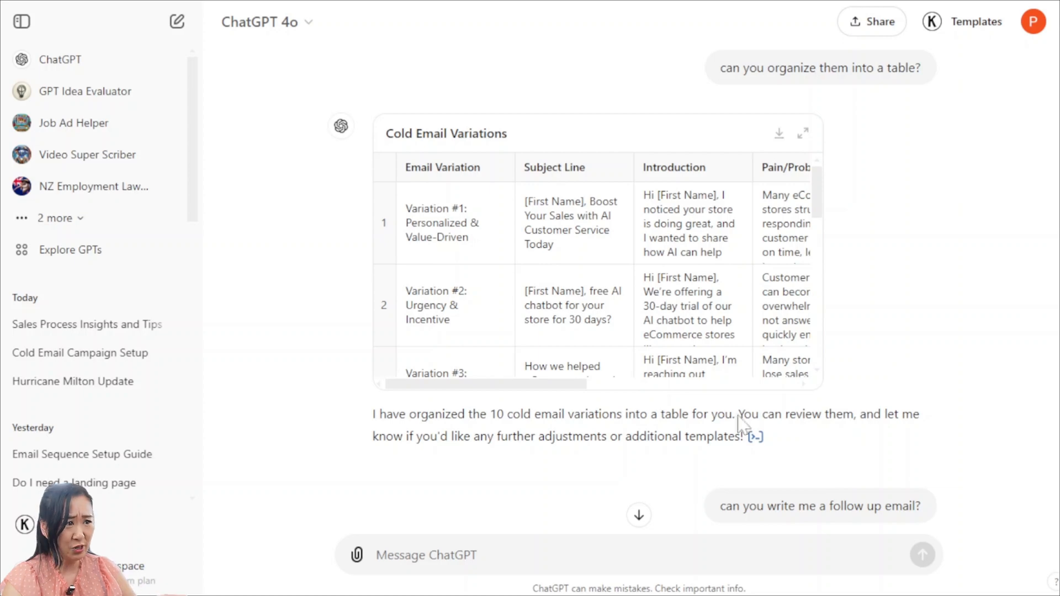
Review the Cold Email Variations table in ChatGPT in its expanded view
{"action": "left_click", "coordinate": [804, 135]}
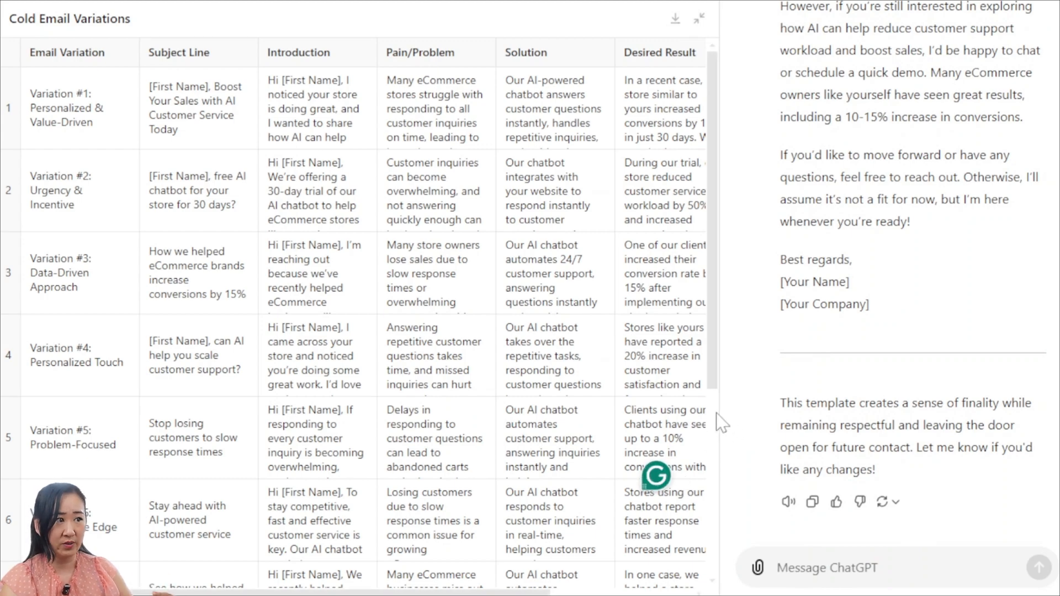
{"action": "left_click", "coordinate": [699, 18]}
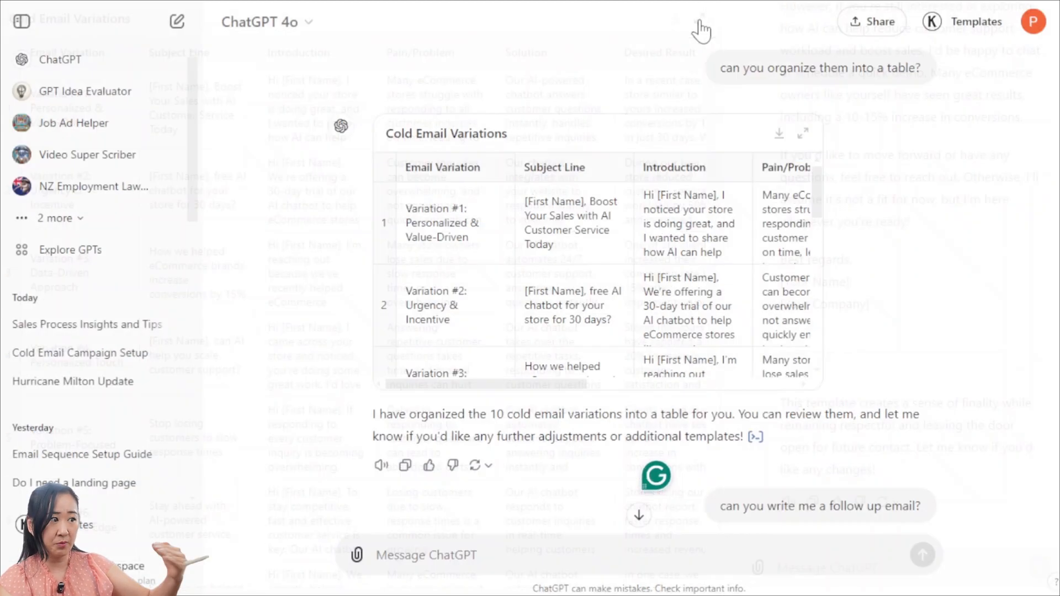
{"action": "left_click", "coordinate": [803, 134]}
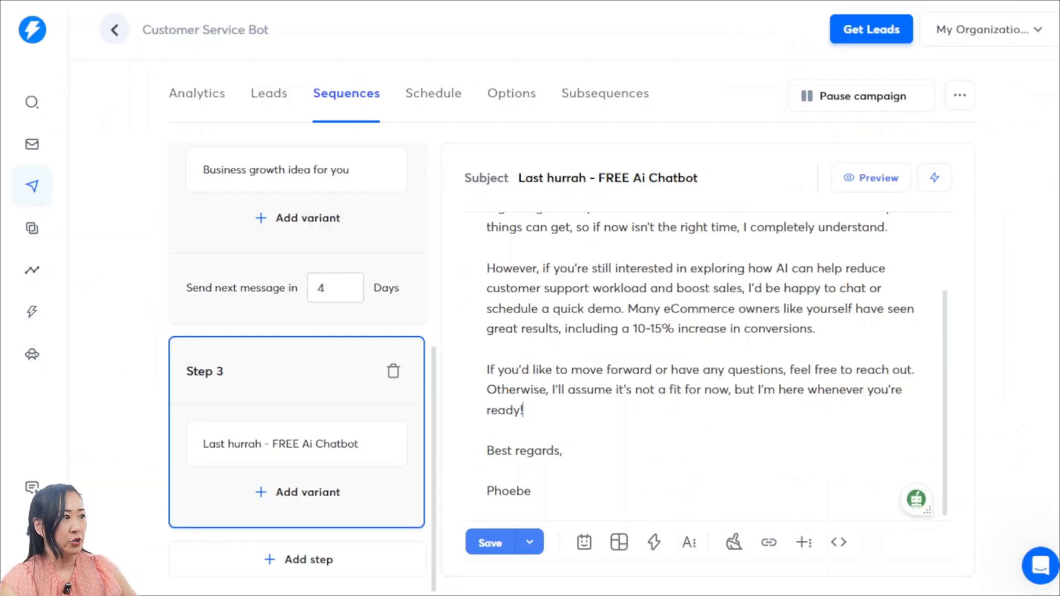
Return to the Customer Service Bot campaign in Instantly and review its sending schedule, including timing, timezone and days
{"action": "scroll", "coordinate": [236, 426], "scroll_direction": "up", "scroll_amount": 5}
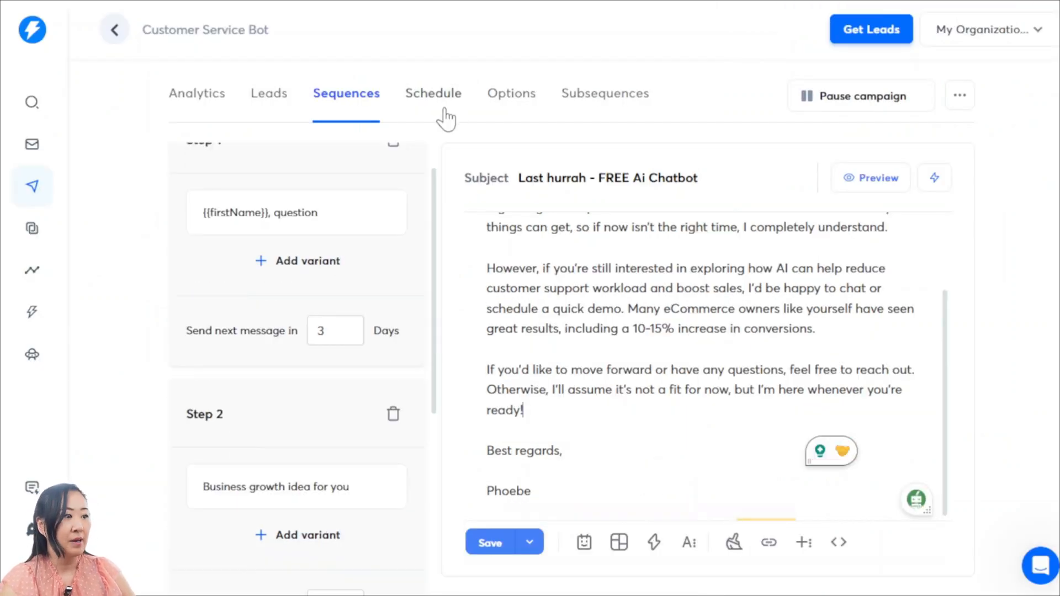
{"action": "left_click", "coordinate": [444, 113]}
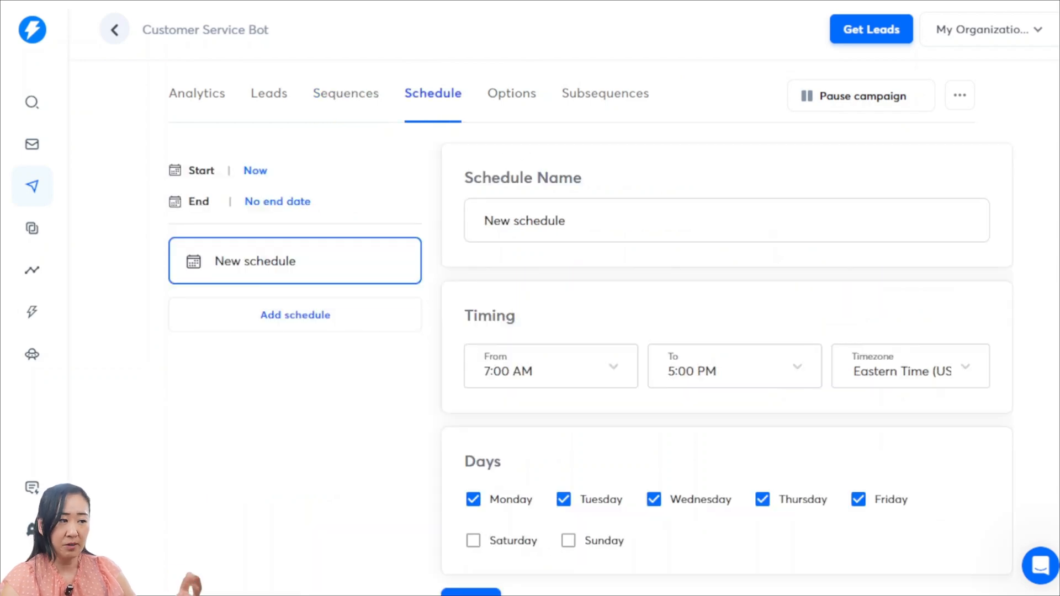
{"action": "scroll", "coordinate": [581, 230], "scroll_direction": "down", "scroll_amount": 1}
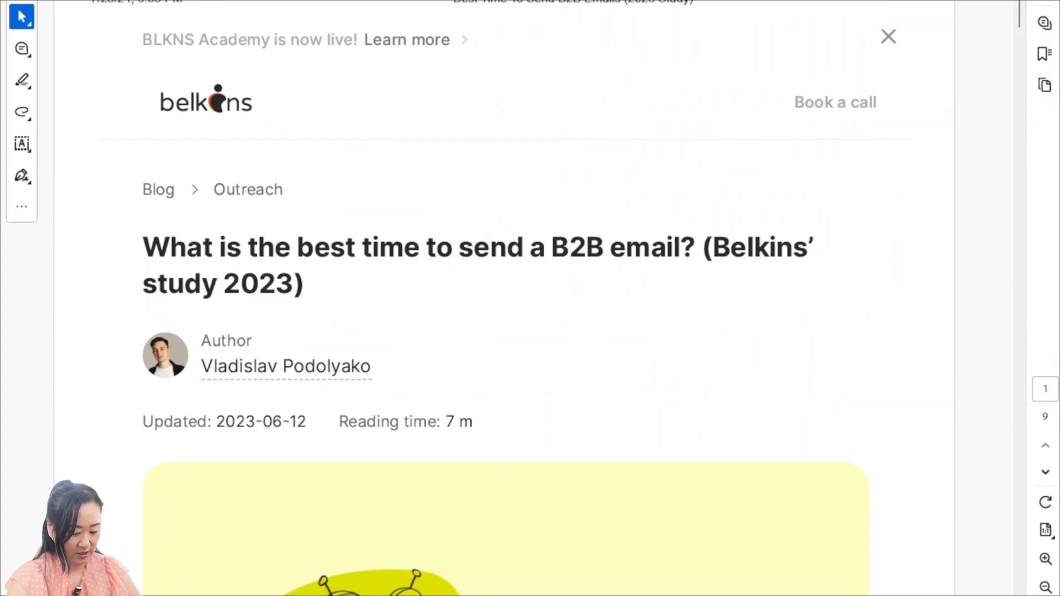
Go to page 4 of the Belkins B2B email timing PDF and examine the reply and open rates by weekday
{"action": "left_click", "coordinate": [1045, 389]}
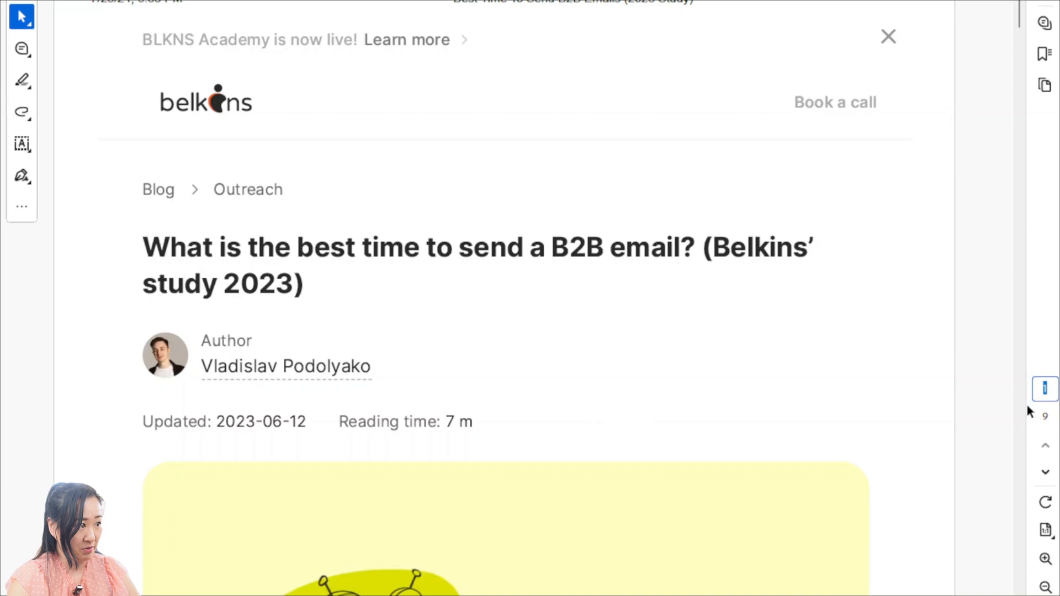
{"action": "type", "text": "4"}
{"action": "key", "text": "Return"}
{"action": "scroll", "coordinate": [467, 456], "scroll_direction": "up", "scroll_amount": 7}
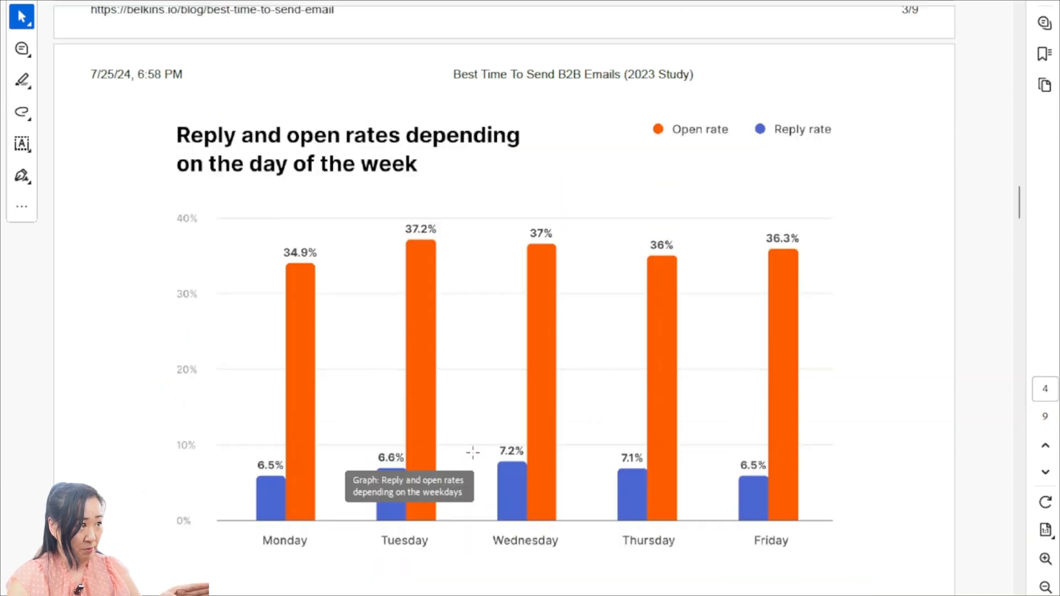
{"action": "scroll", "coordinate": [472, 451], "scroll_direction": "down", "scroll_amount": 7}
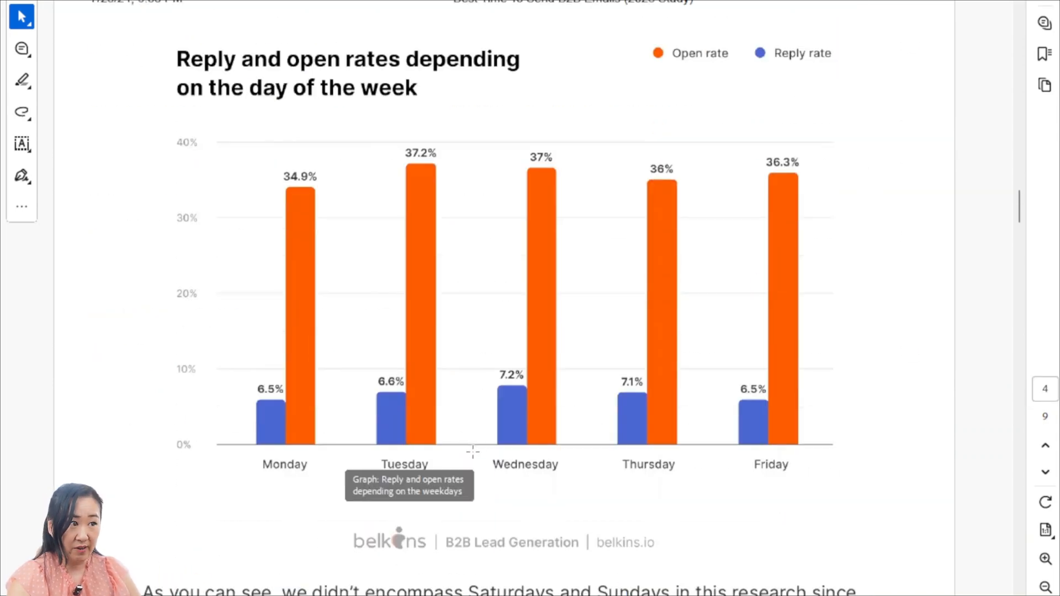
Read the send-time findings on page 5 and mark out the 7am row in the hourly rates chart on page 6
{"action": "scroll", "coordinate": [892, 386], "scroll_direction": "down", "scroll_amount": 10}
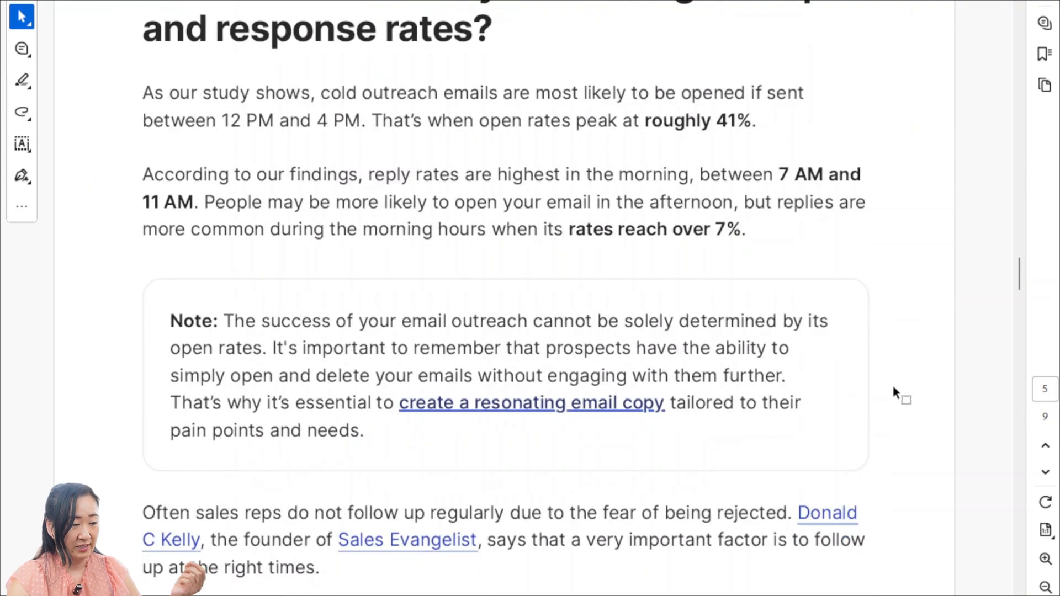
{"action": "scroll", "coordinate": [893, 387], "scroll_direction": "down", "scroll_amount": 15}
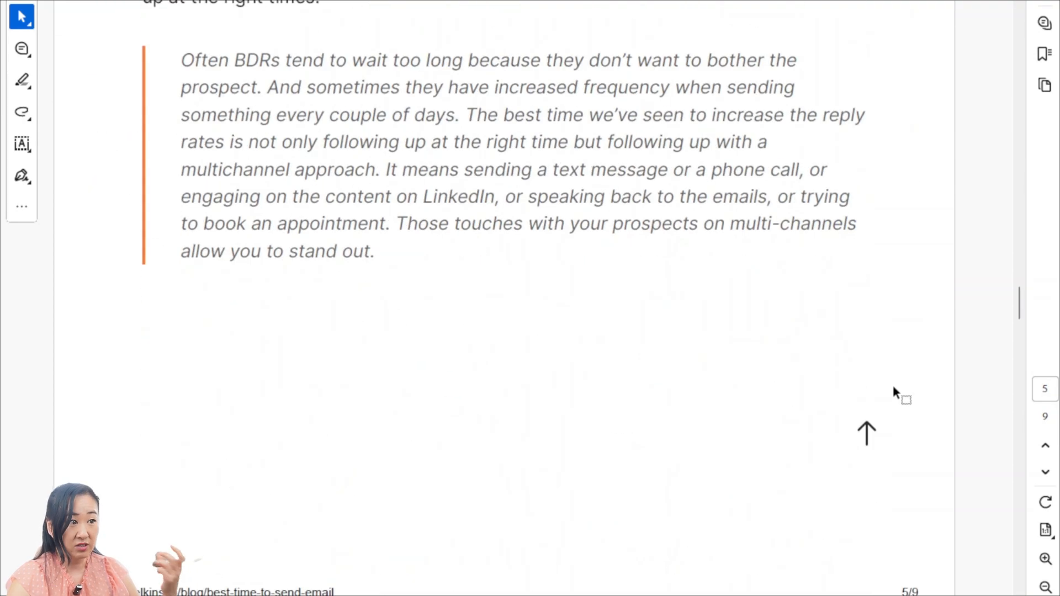
{"action": "scroll", "coordinate": [893, 385], "scroll_direction": "down", "scroll_amount": 5}
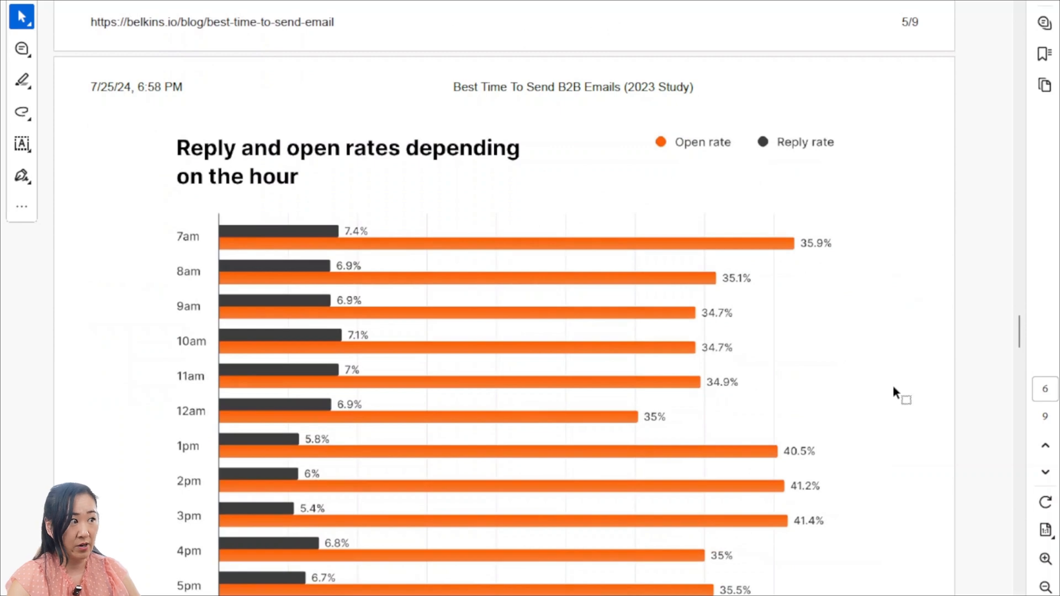
{"action": "scroll", "coordinate": [893, 393], "scroll_direction": "down", "scroll_amount": 3}
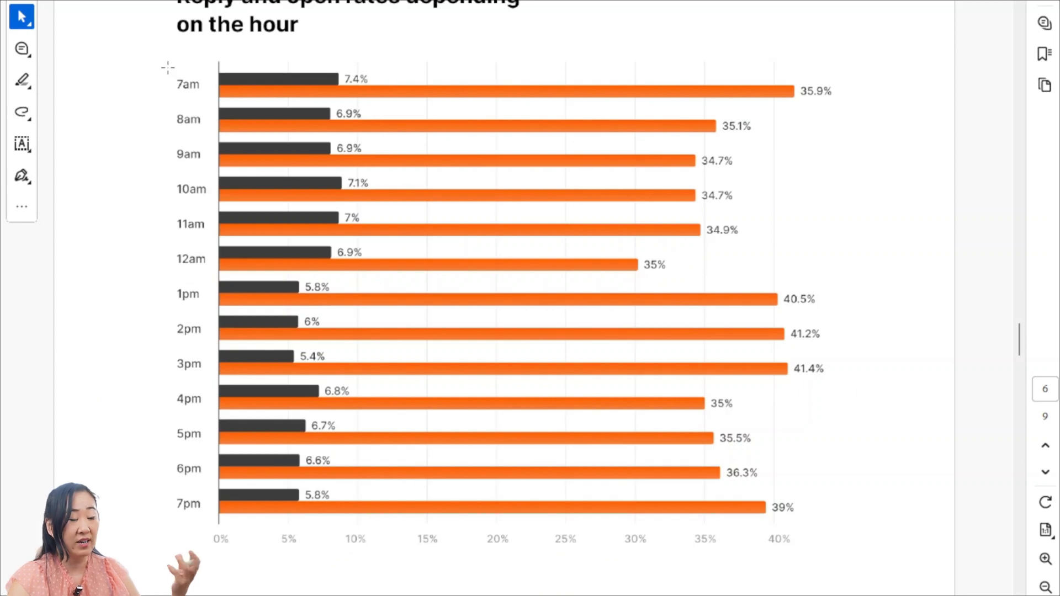
{"action": "left_click_drag", "start_coordinate": [168, 68], "coordinate": [864, 112]}
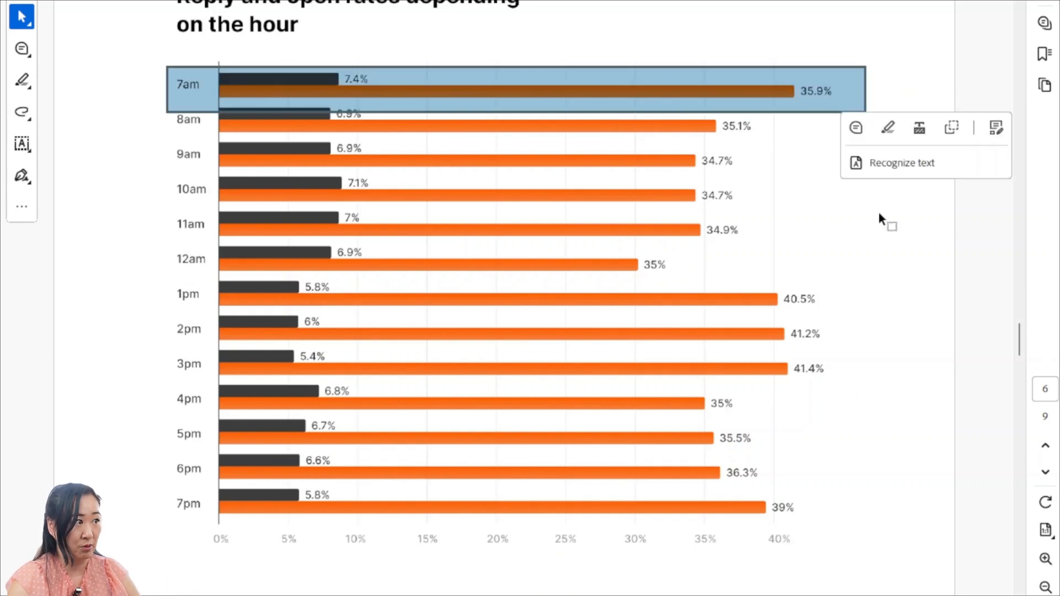
{"action": "left_click", "coordinate": [849, 294]}
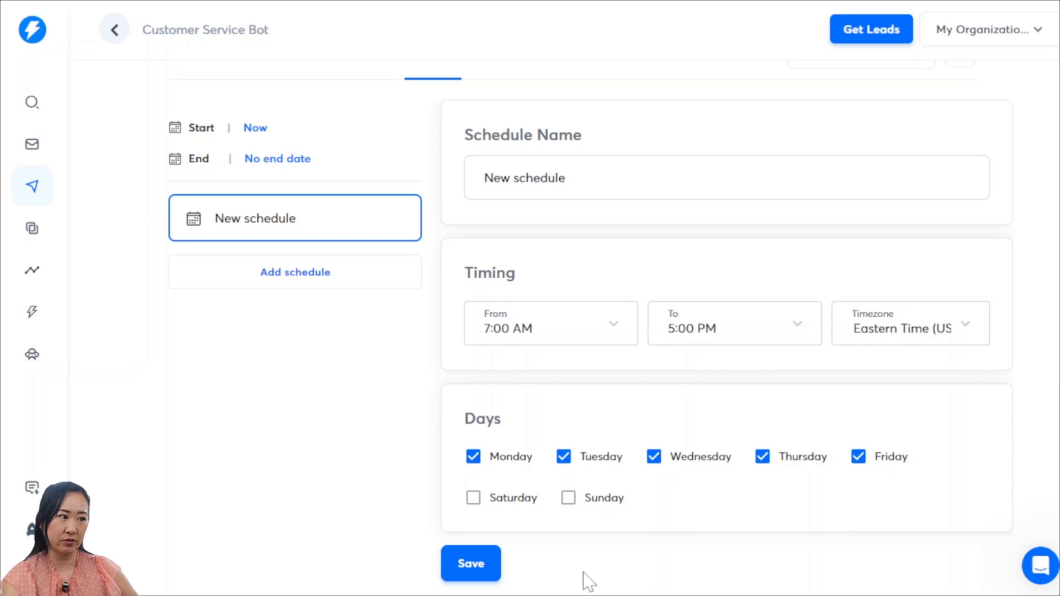
Save the Customer Service Bot campaign's schedule in Instantly and open the campaign options
{"action": "left_click", "coordinate": [469, 569]}
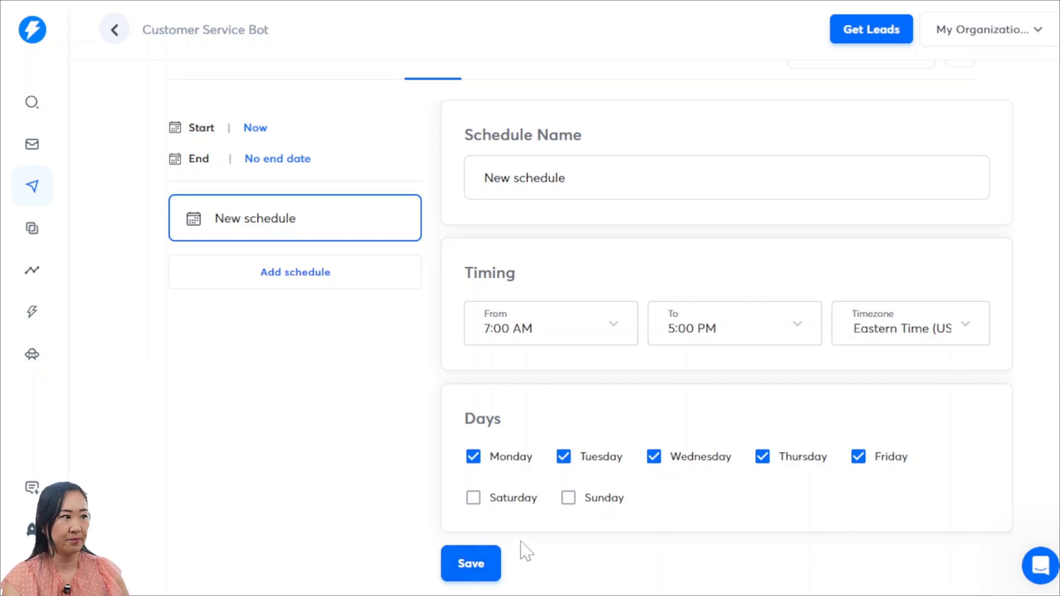
{"action": "scroll", "coordinate": [340, 502], "scroll_direction": "up", "scroll_amount": 2}
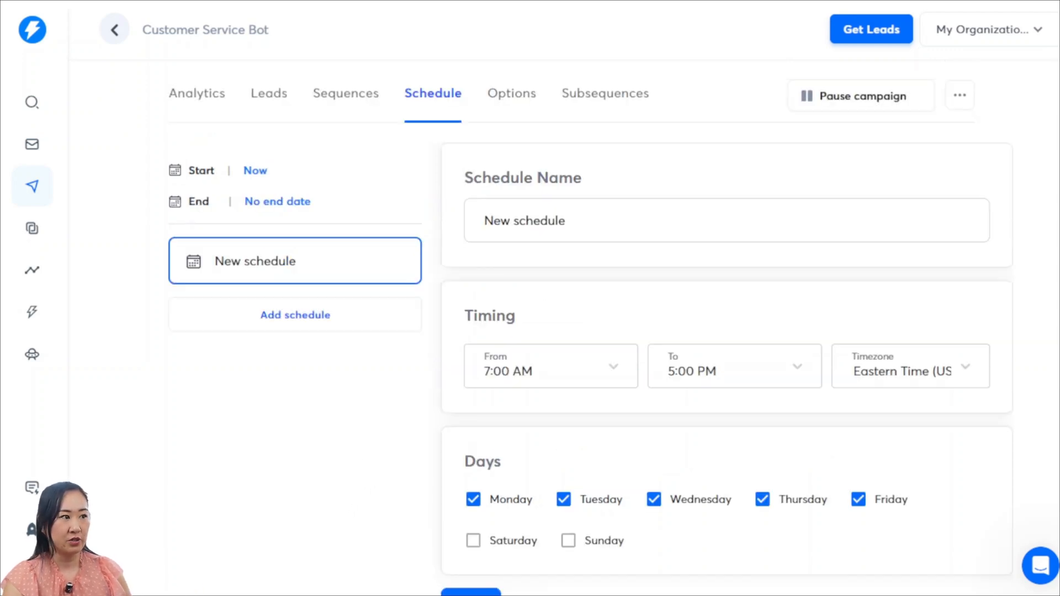
{"action": "left_click", "coordinate": [509, 100]}
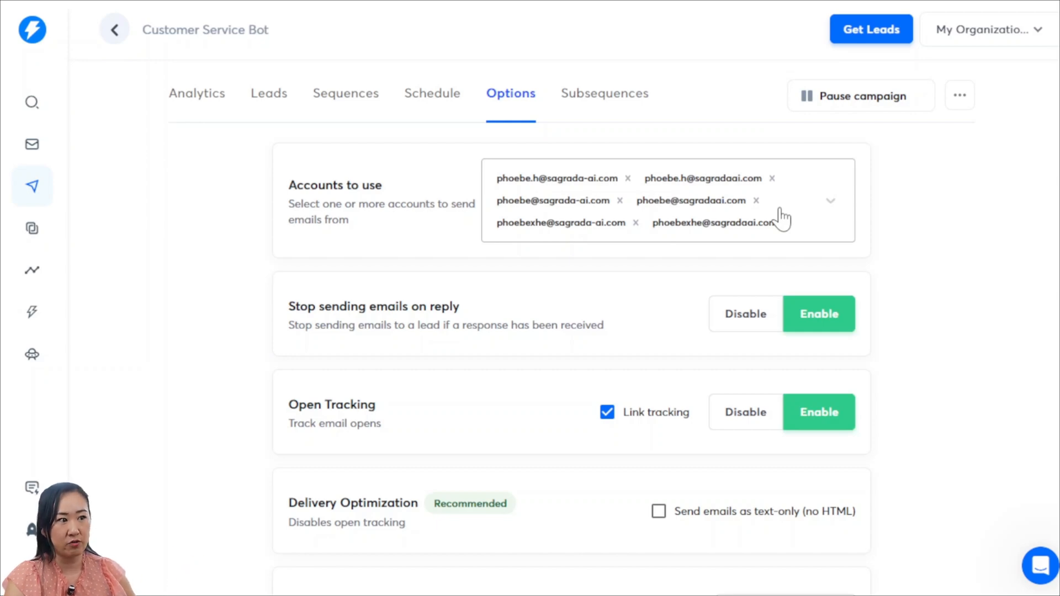
Check the choices for sending accounts, and review the stop-on-reply, open tracking, delivery optimization and daily limit options
{"action": "left_click", "coordinate": [832, 204]}
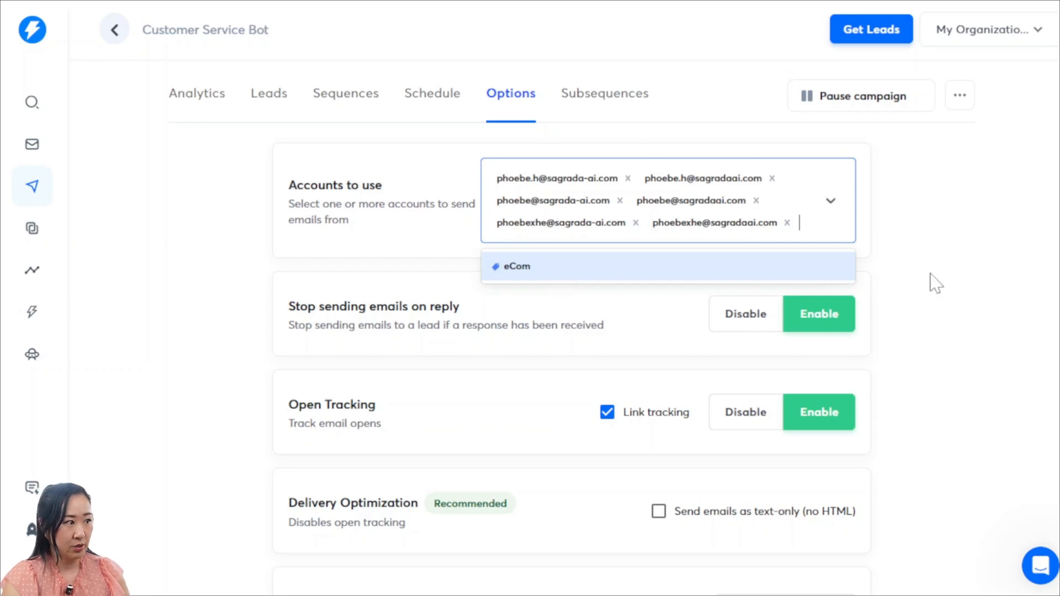
{"action": "left_click", "coordinate": [968, 322]}
{"action": "scroll", "coordinate": [871, 388], "scroll_direction": "down", "scroll_amount": 2}
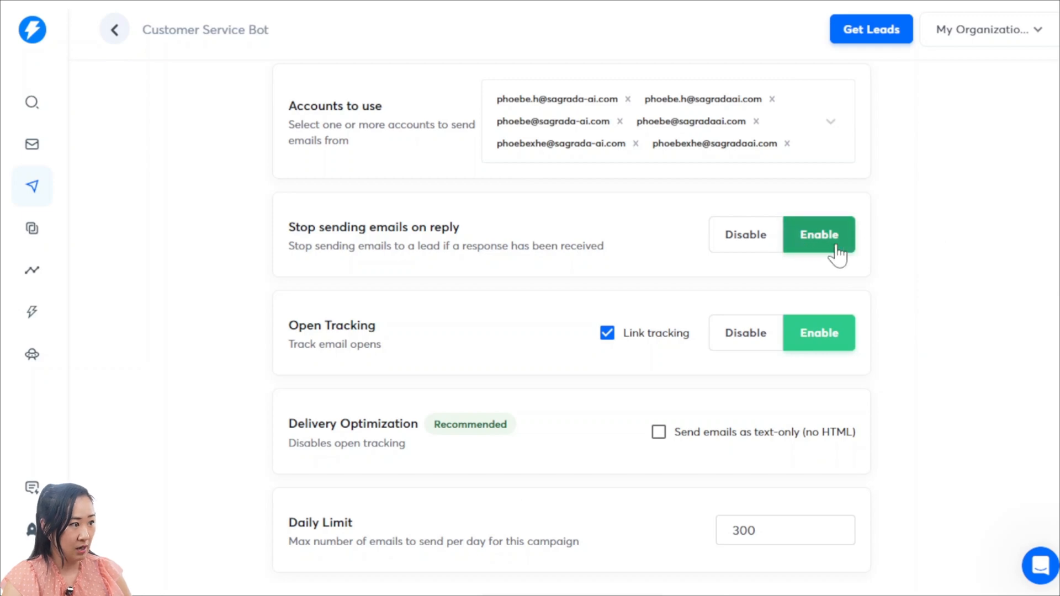
{"action": "scroll", "coordinate": [883, 286], "scroll_direction": "down", "scroll_amount": 2}
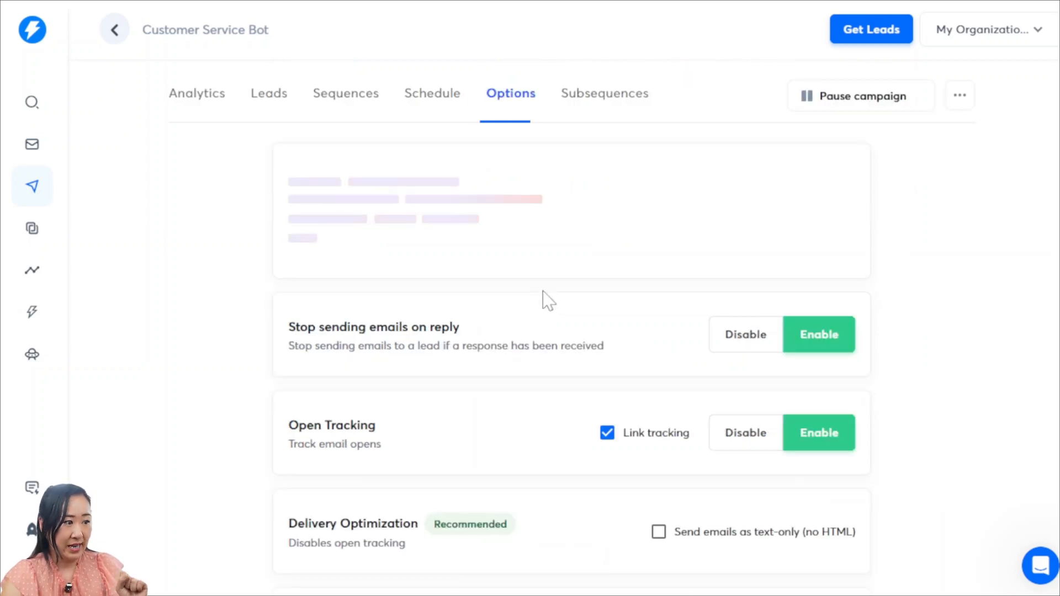
{"action": "scroll", "coordinate": [543, 301], "scroll_direction": "down", "scroll_amount": 4}
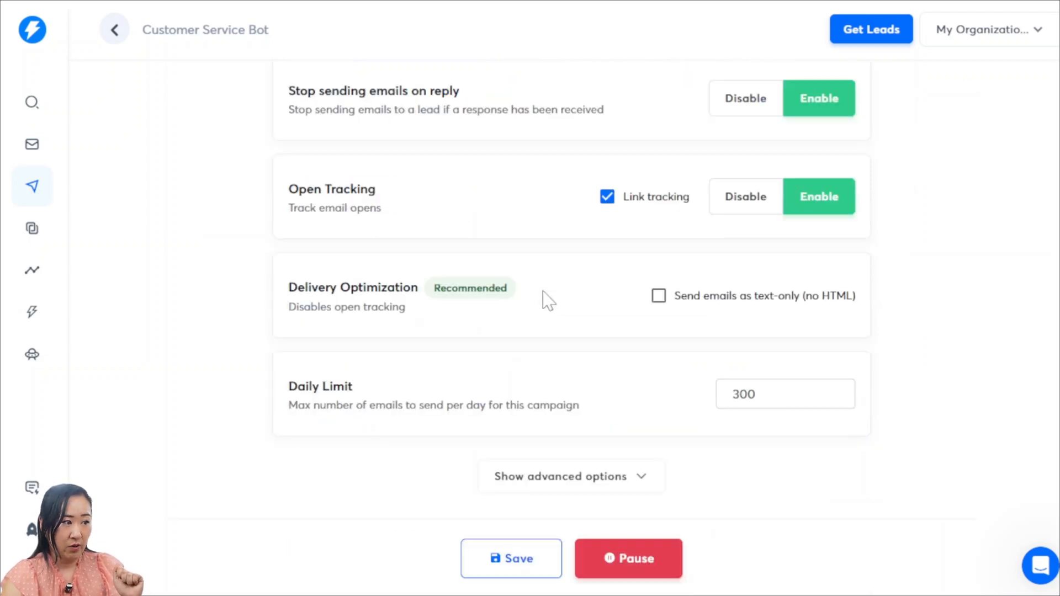
Show the advanced options and review the owner, tags, sending pattern, A/Z testing, provider matching, reply-stop, risky email and CC/BCC settings
{"action": "left_click", "coordinate": [634, 474]}
{"action": "scroll", "coordinate": [709, 417], "scroll_direction": "down", "scroll_amount": 7}
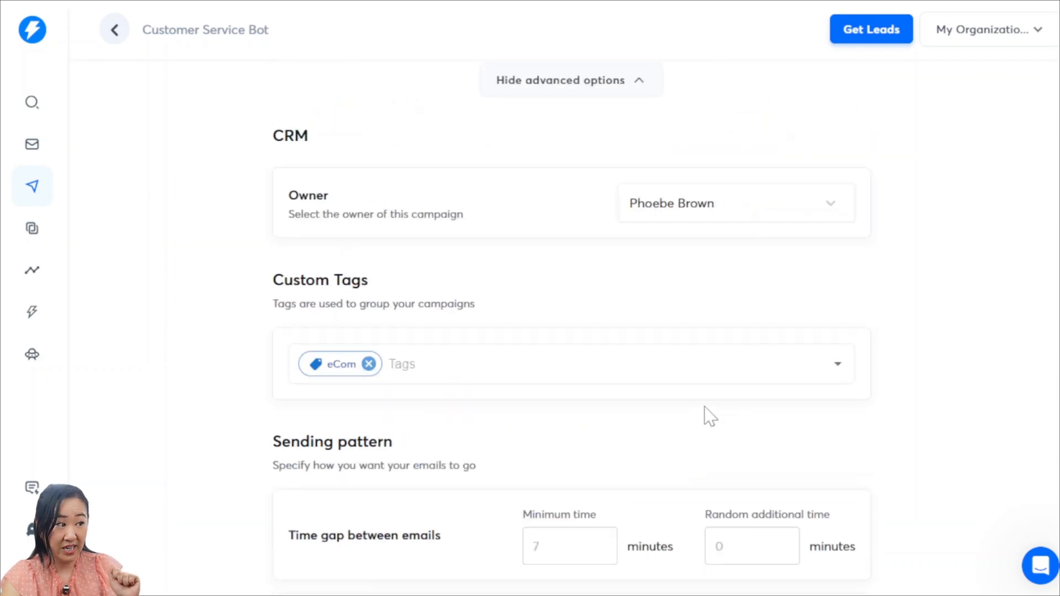
{"action": "scroll", "coordinate": [400, 409], "scroll_direction": "down", "scroll_amount": 7}
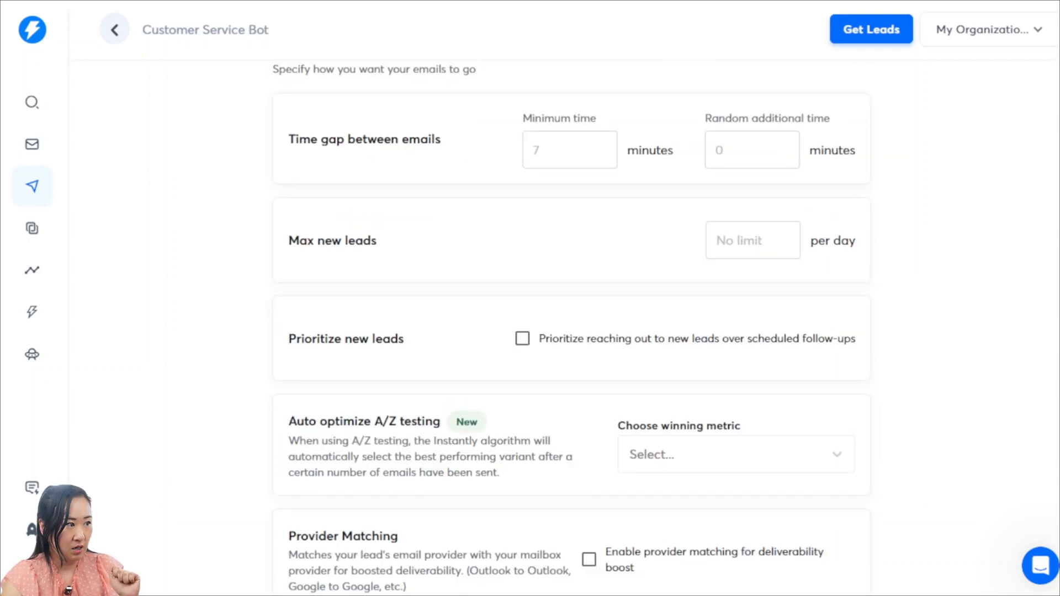
{"action": "scroll", "coordinate": [572, 385], "scroll_direction": "down", "scroll_amount": 4}
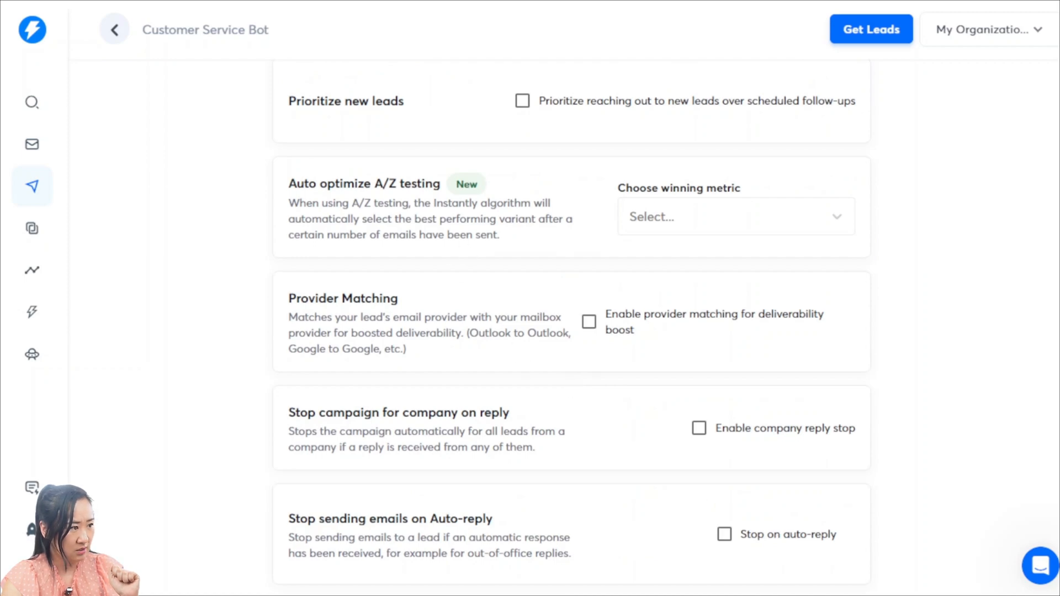
{"action": "scroll", "coordinate": [419, 224], "scroll_direction": "down", "scroll_amount": 12}
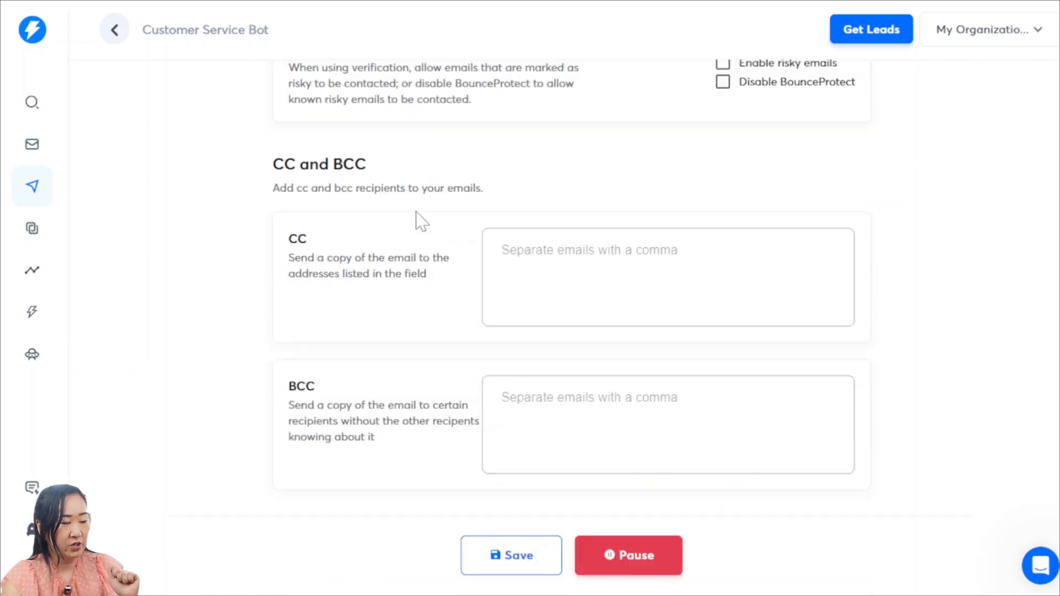
{"action": "scroll", "coordinate": [497, 447], "scroll_direction": "up", "scroll_amount": 9}
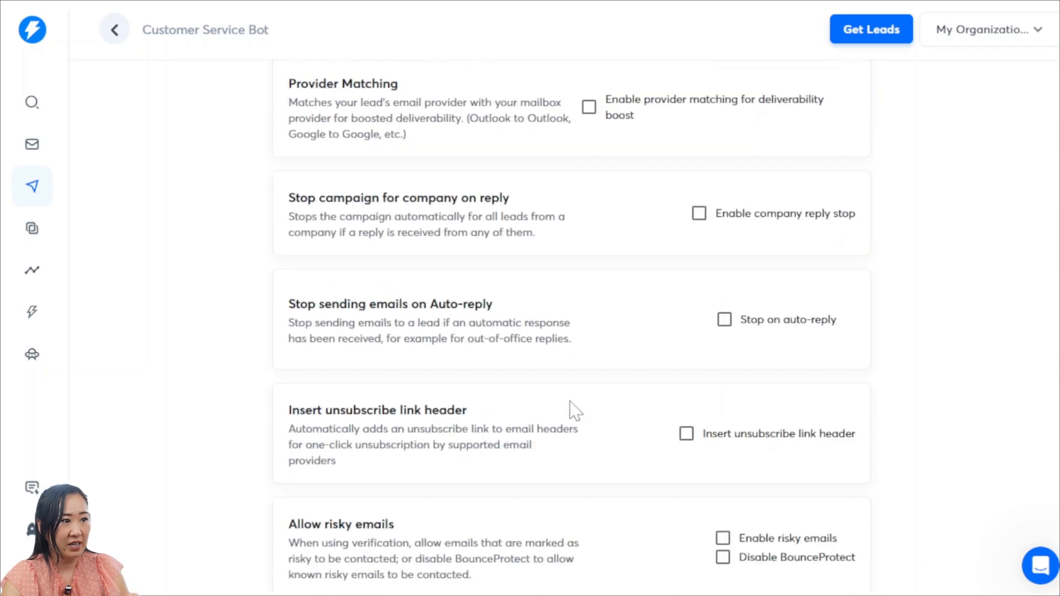
Open the campaign's subsequences, check the conditions for auto-adding leads to a new subsequence, and back out without creating one
{"action": "scroll", "coordinate": [569, 407], "scroll_direction": "up", "scroll_amount": 2}
{"action": "scroll", "coordinate": [569, 407], "scroll_direction": "up", "scroll_amount": 11}
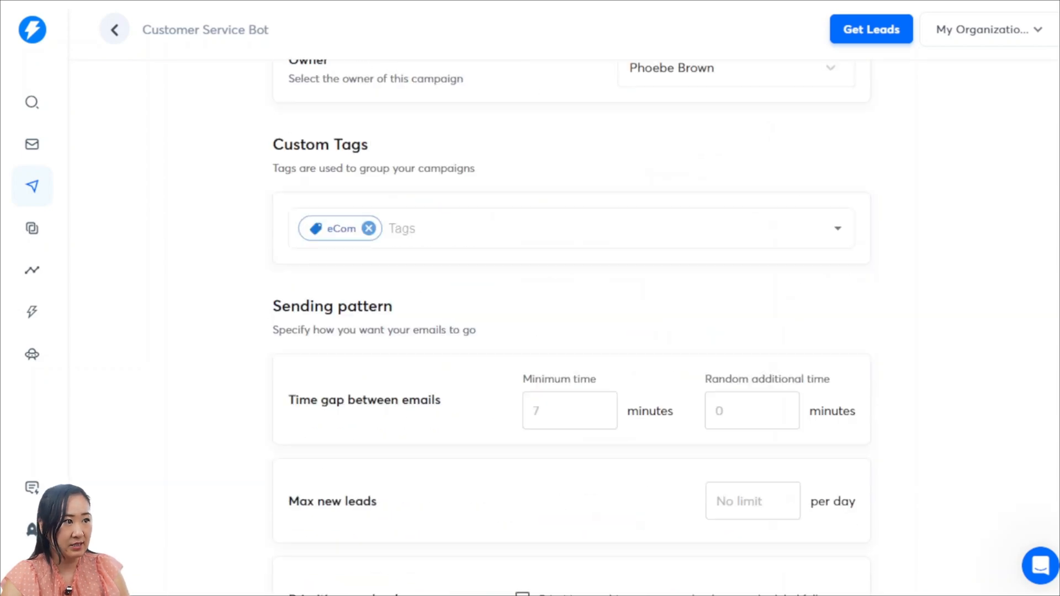
{"action": "scroll", "coordinate": [571, 408], "scroll_direction": "up", "scroll_amount": 7}
{"action": "scroll", "coordinate": [571, 376], "scroll_direction": "up", "scroll_amount": 6}
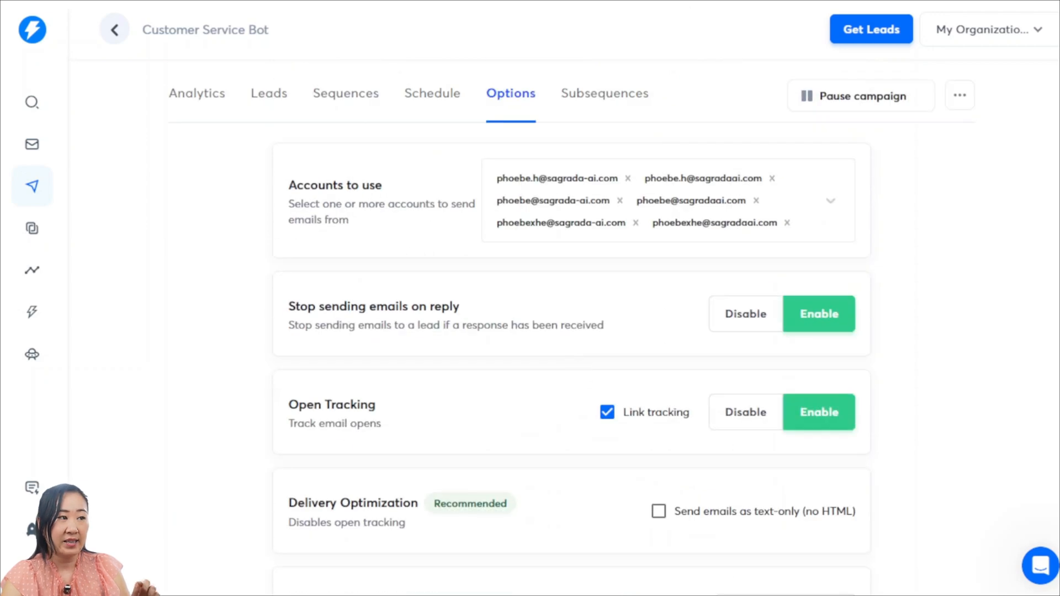
{"action": "left_click", "coordinate": [626, 101]}
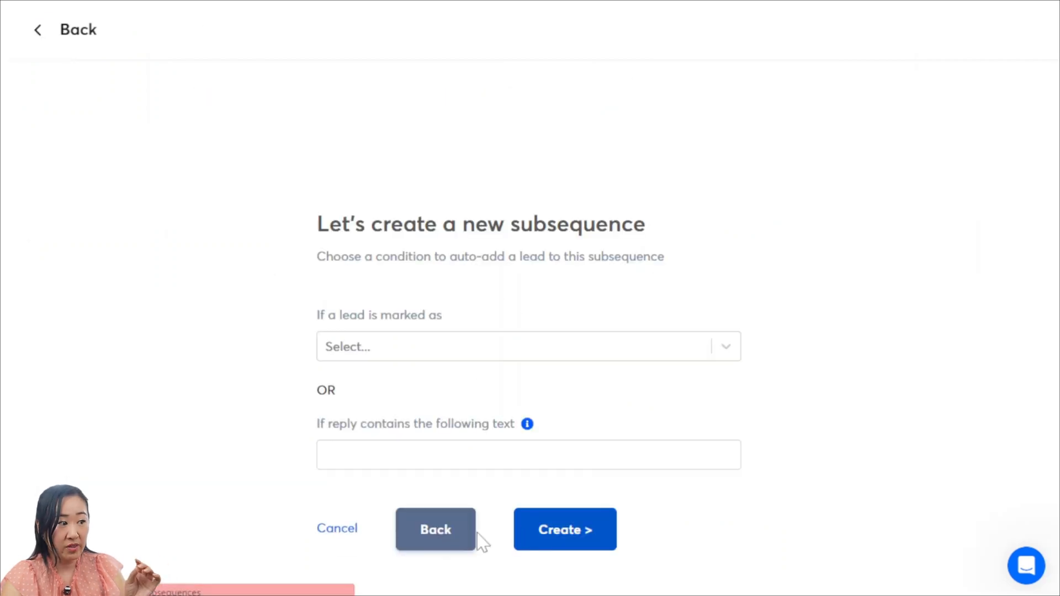
{"action": "left_click", "coordinate": [442, 538]}
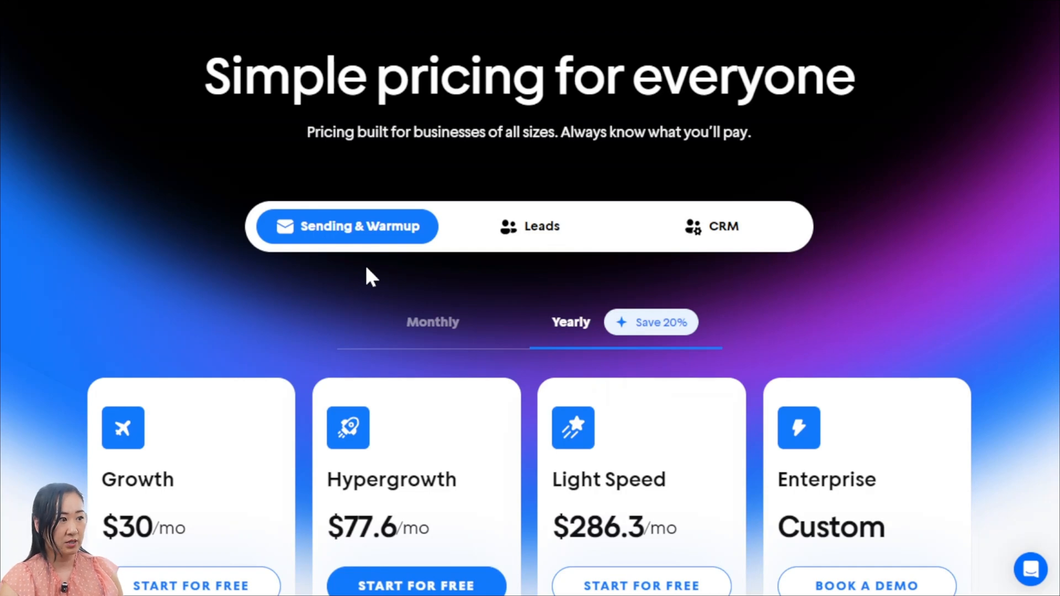
Compare the prices and included features of the yearly Sending & Warmup plans on Instantly's pricing page
{"action": "scroll", "coordinate": [412, 246], "scroll_direction": "down", "scroll_amount": 1}
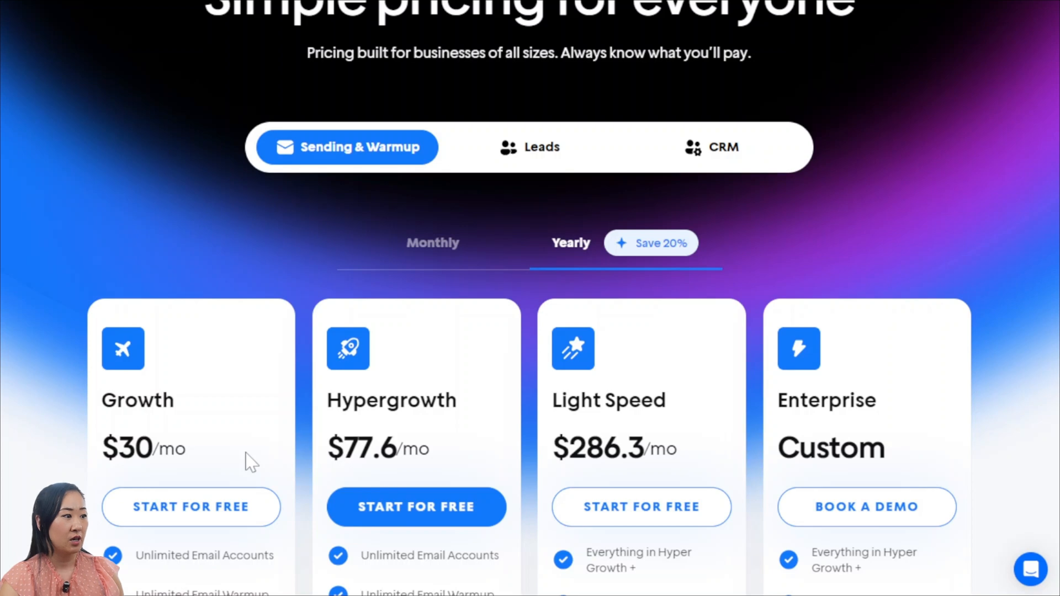
{"action": "scroll", "coordinate": [480, 442], "scroll_direction": "down", "scroll_amount": 4}
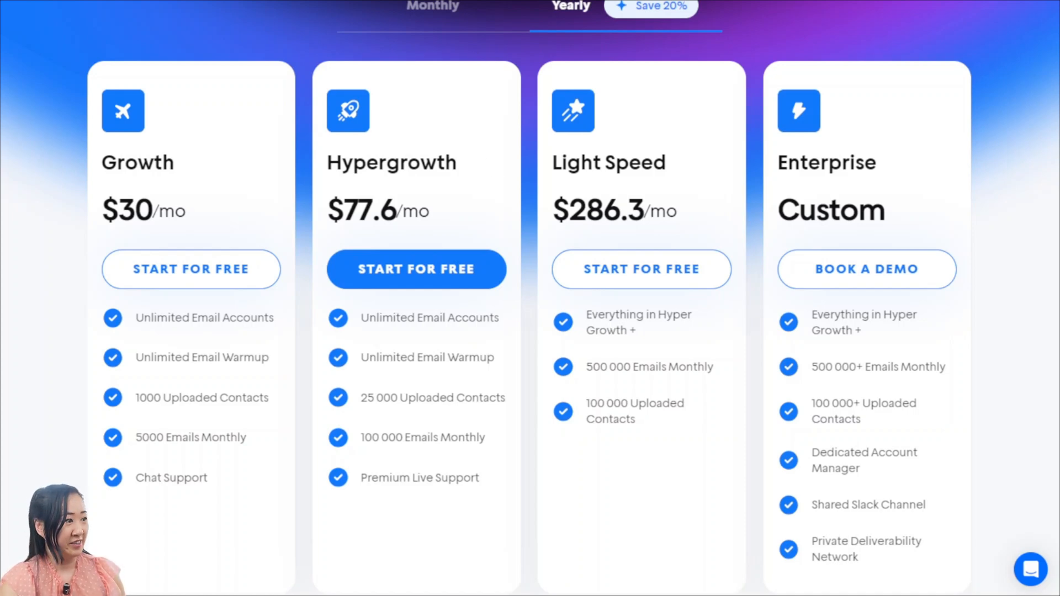
{"action": "scroll", "coordinate": [391, 430], "scroll_direction": "up", "scroll_amount": 7}
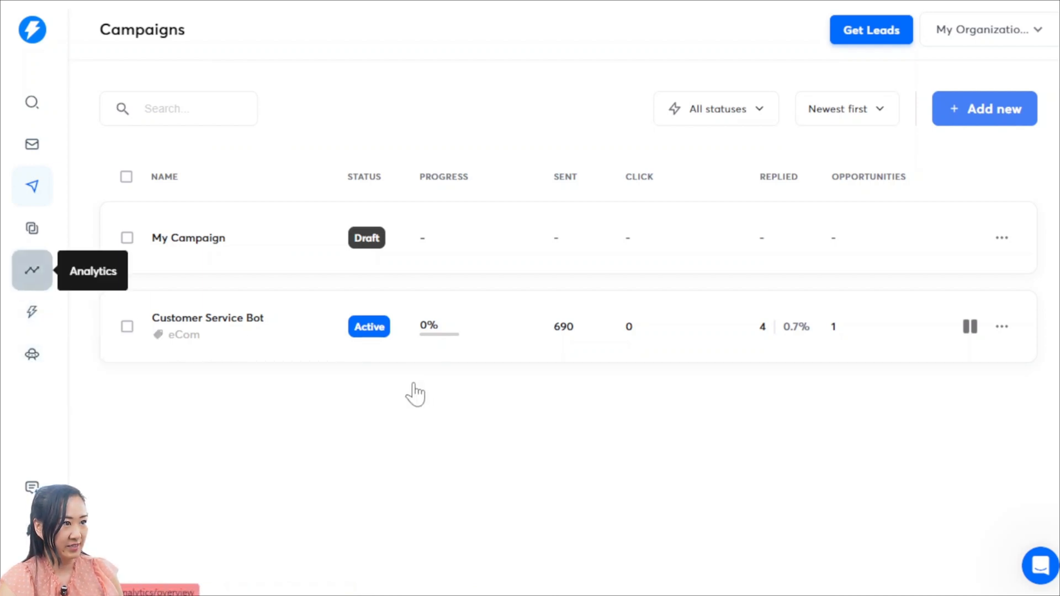
Open the Instantly account's analytics and review the send, open, click and reply rates and the daily activity chart
{"action": "left_click", "coordinate": [21, 280]}
{"action": "scroll", "coordinate": [664, 368], "scroll_direction": "down", "scroll_amount": 2}
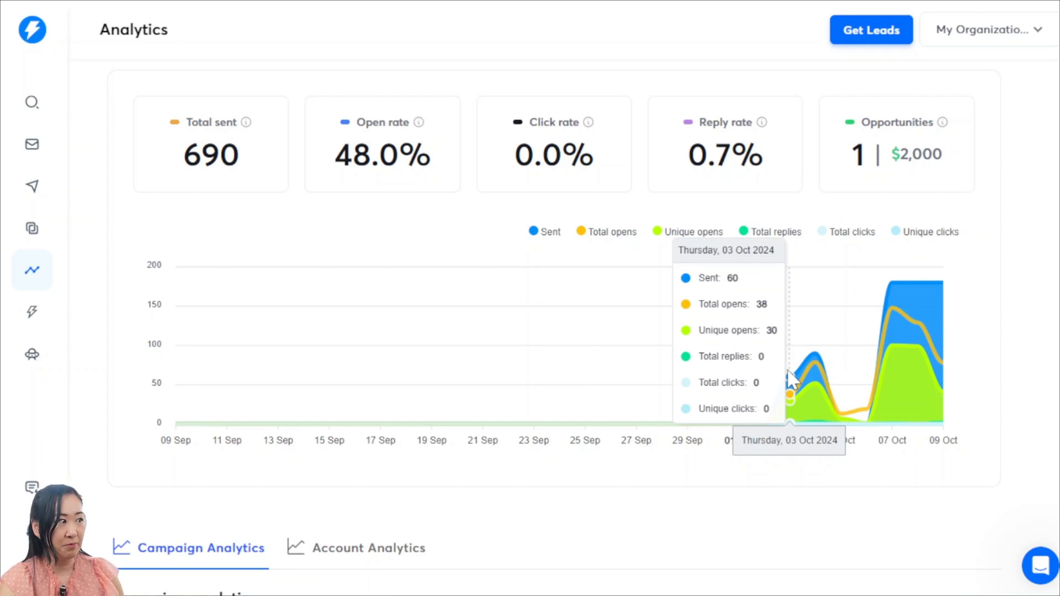
Read the list-removal request, the unmonitored-address auto-reply and the interested "Re: Quick Check-In" reply in the Unibox
{"action": "left_click", "coordinate": [55, 237]}
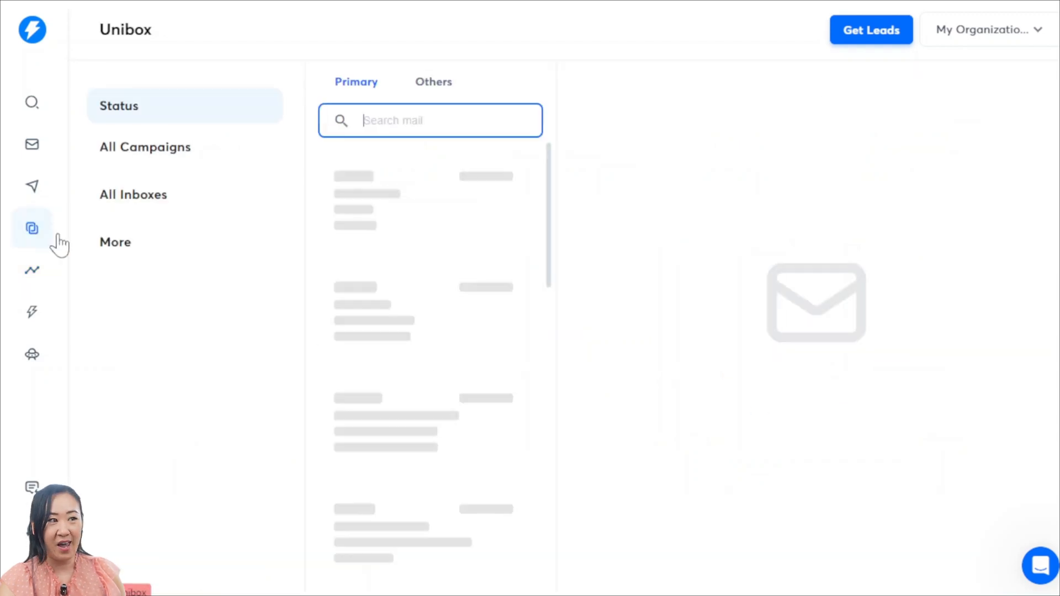
{"action": "scroll", "coordinate": [485, 326], "scroll_direction": "down", "scroll_amount": 10}
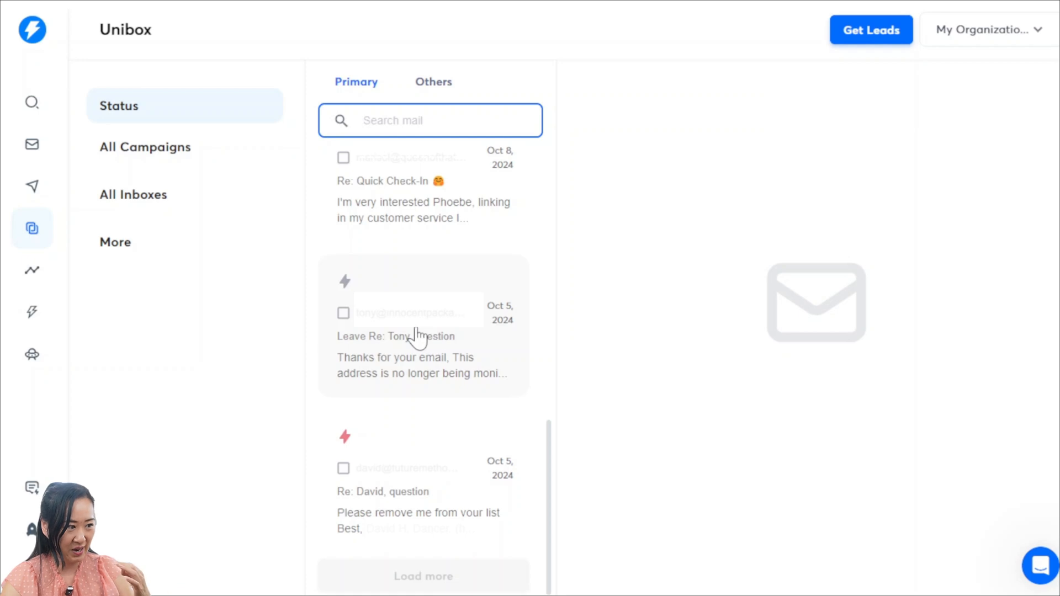
{"action": "left_click", "coordinate": [418, 544]}
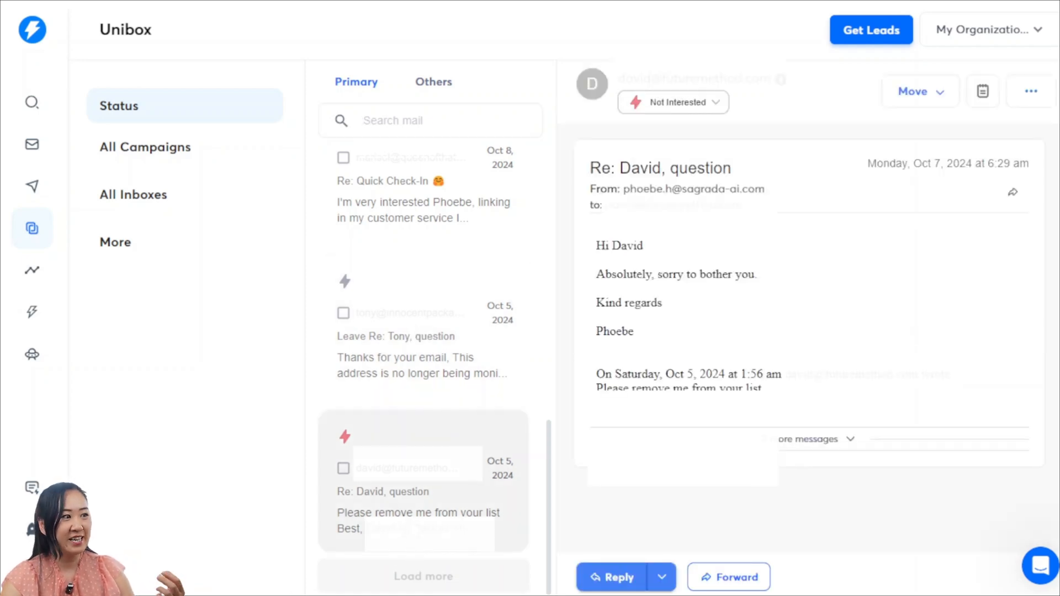
{"action": "left_click", "coordinate": [378, 364]}
{"action": "left_click", "coordinate": [398, 180]}
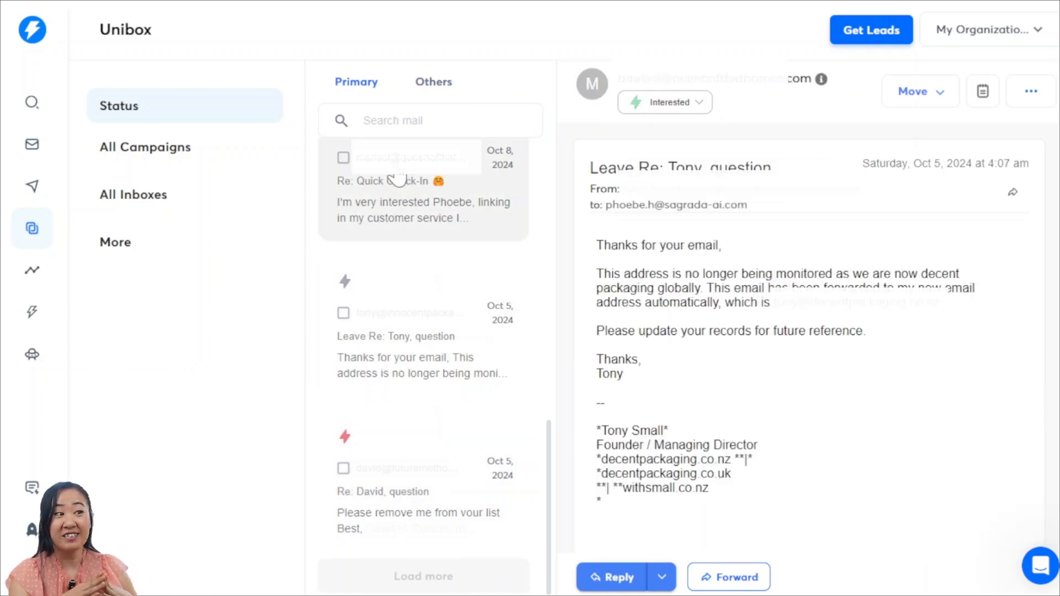